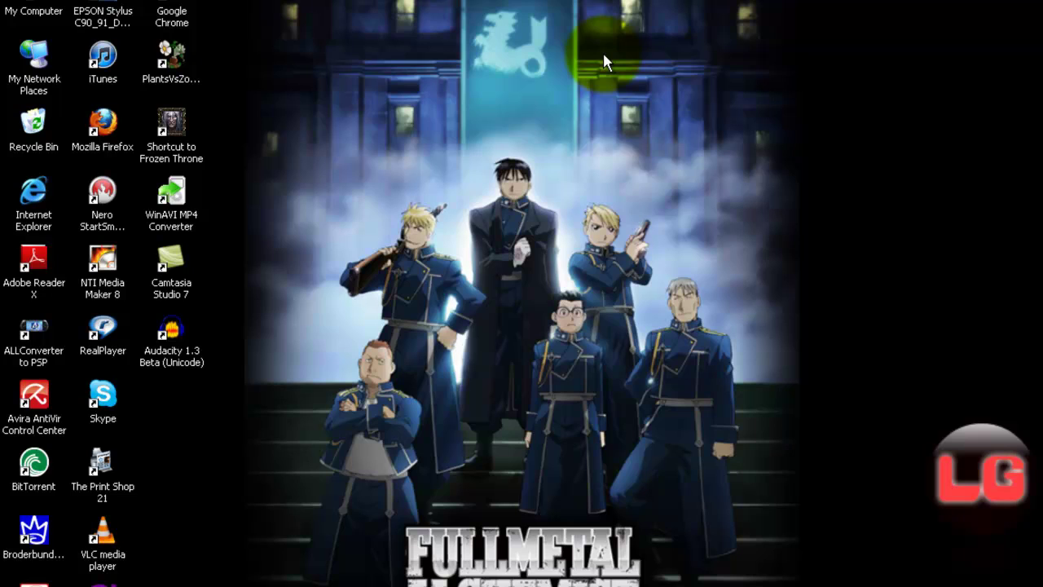
# Step: Launch Mozilla Firefox from its Windows XP desktop shortcut
pyautogui.moveTo(347, 15); pyautogui.dragTo(478, 220)
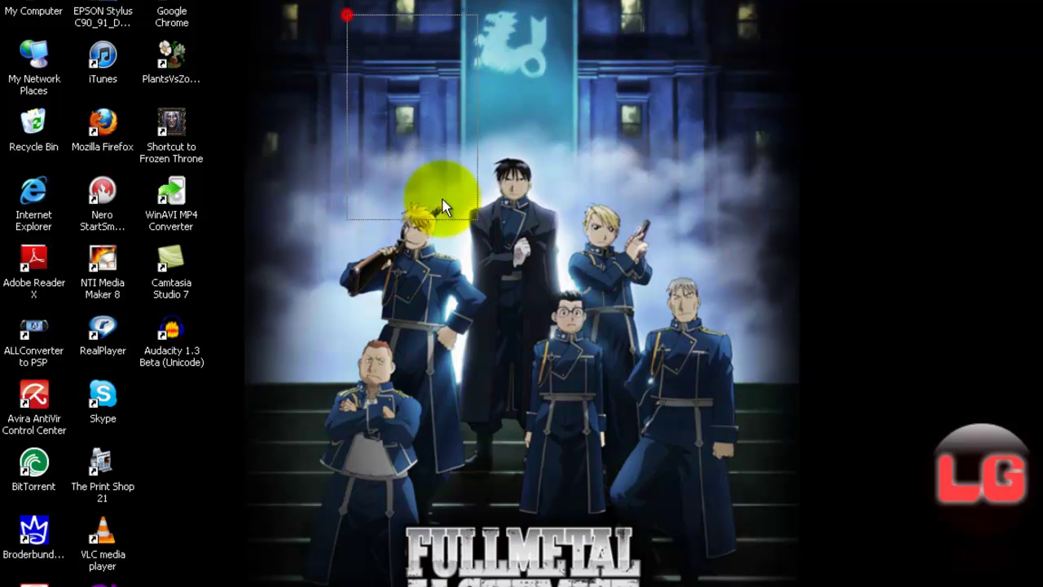
pyautogui.doubleClick(102, 124)
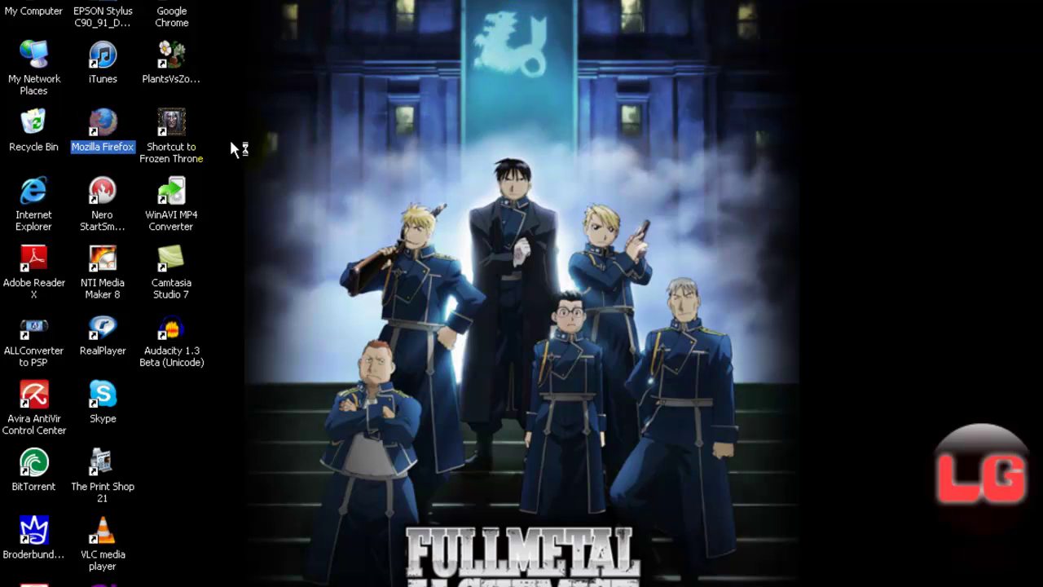
pyautogui.click(366, 152)
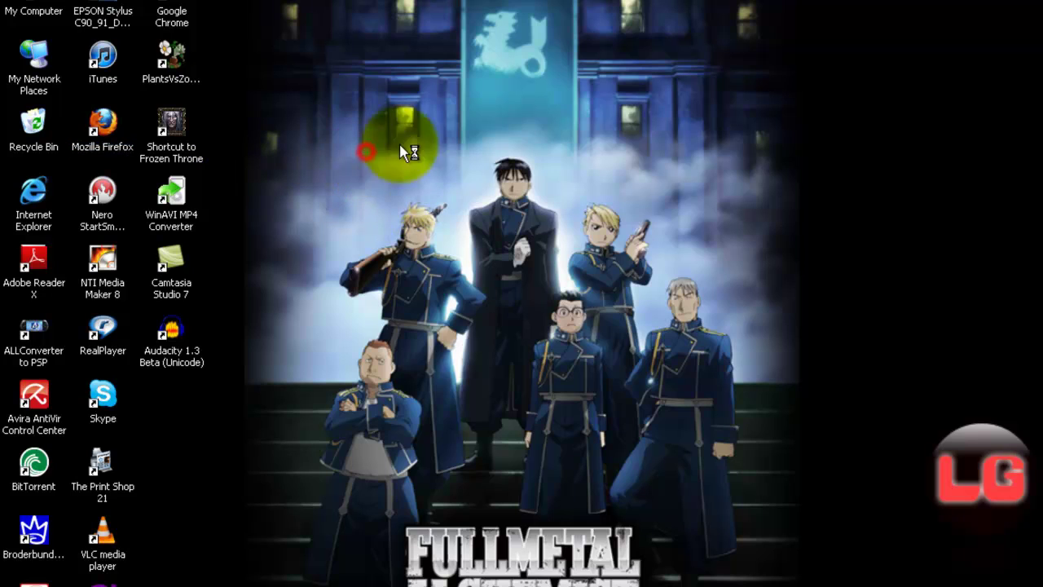
# Step: Replace the Google homepage address with mixpod.com and load the MixPod site
pyautogui.click(471, 201)
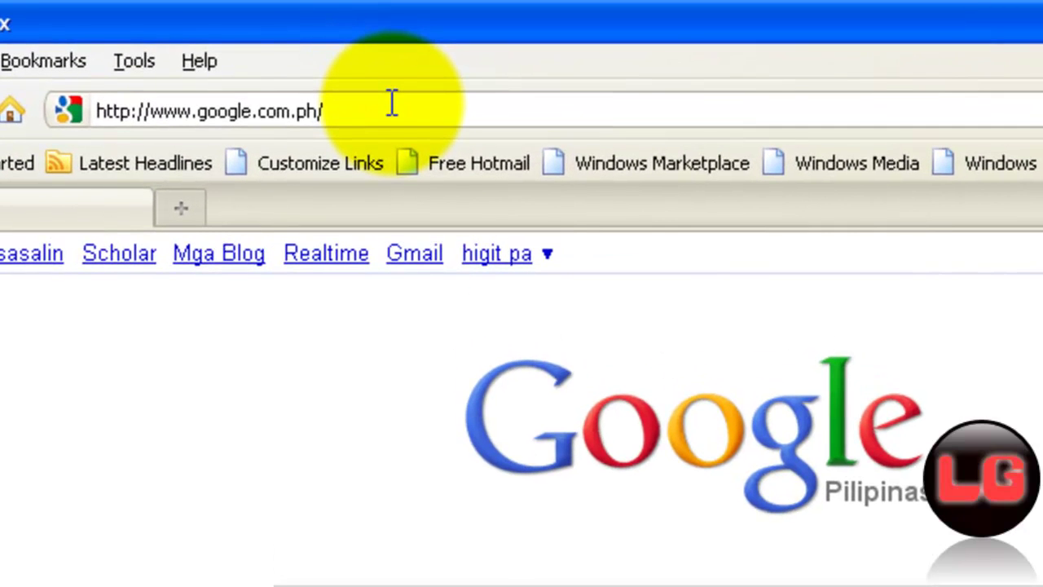
pyautogui.click(391, 104)
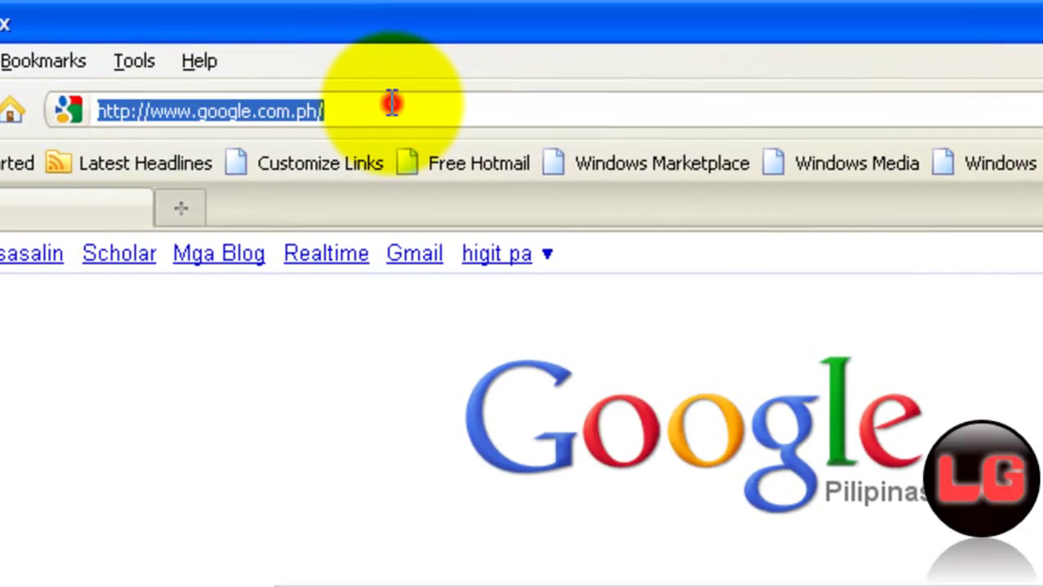
pyautogui.press('BackSpace')
pyautogui.write('mixpod.com')
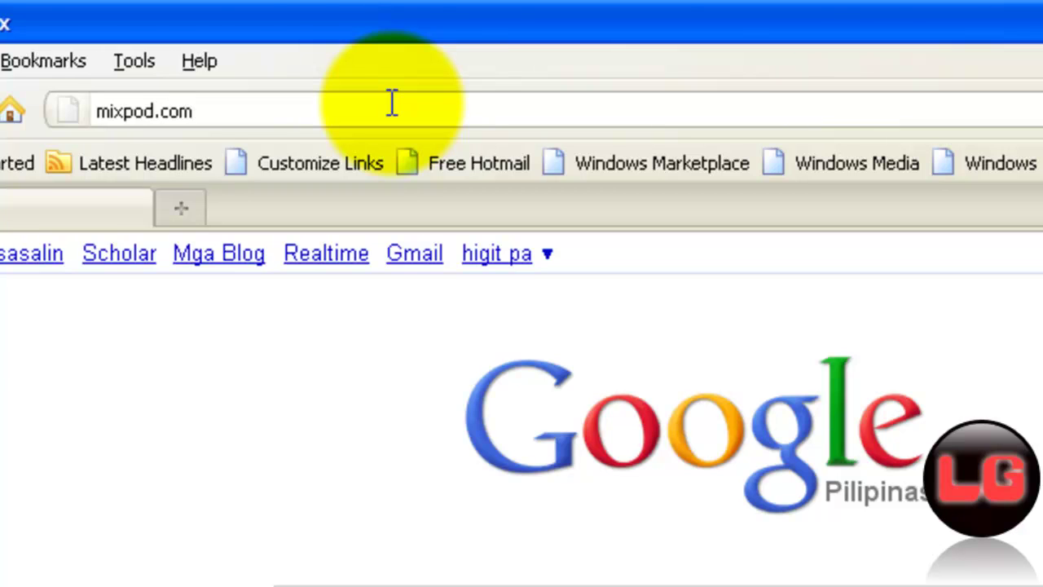
pyautogui.press('Return')
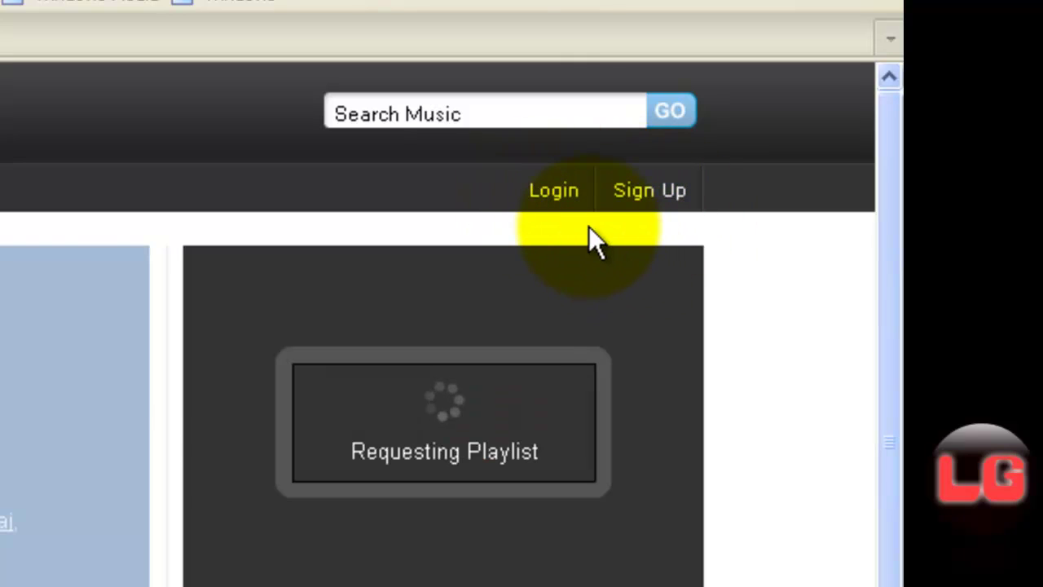
# Step: Log in to MixPod with the account e-mail and password
pyautogui.click(551, 194)
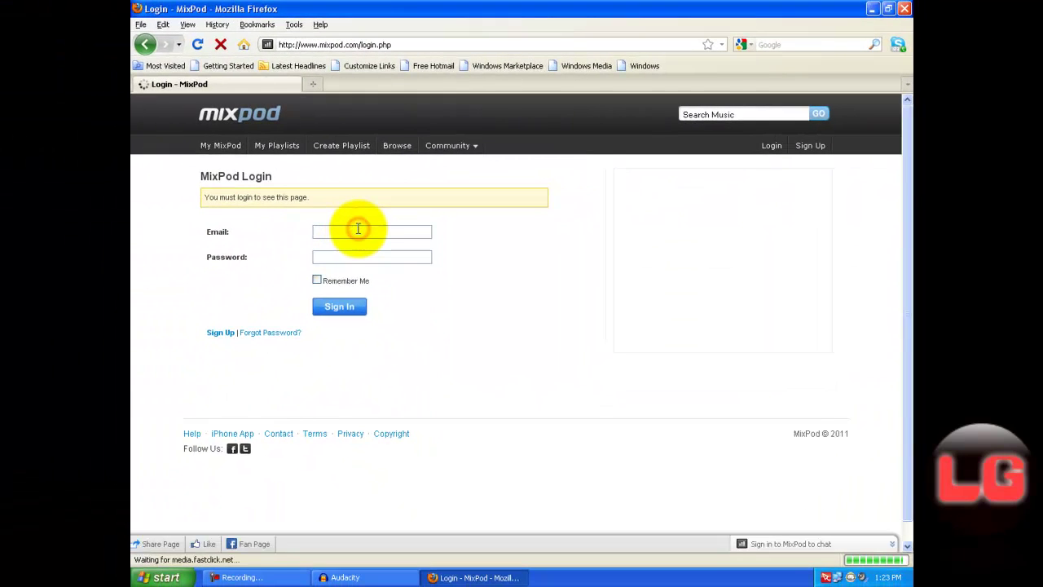
pyautogui.click(358, 231)
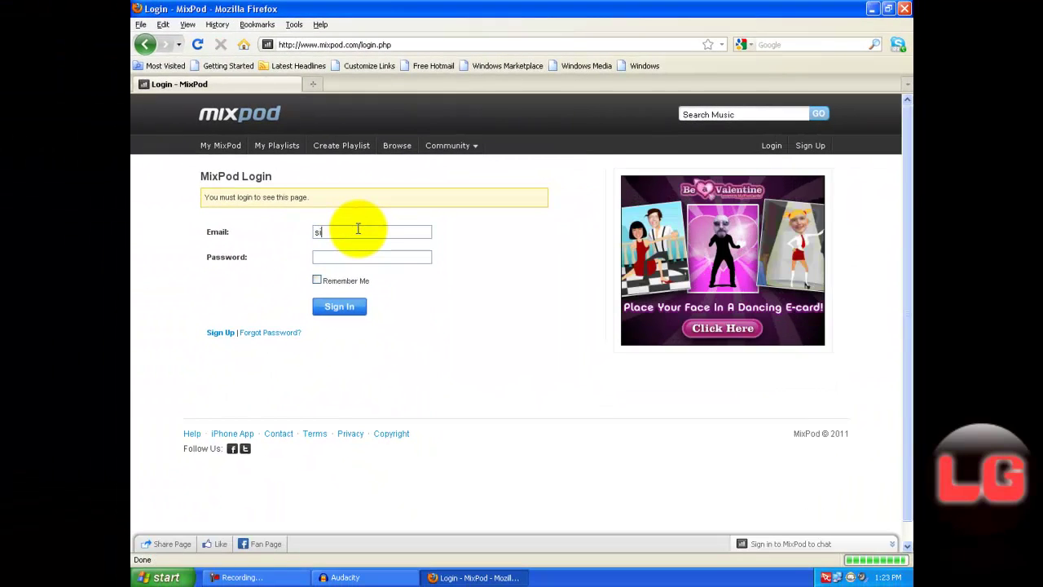
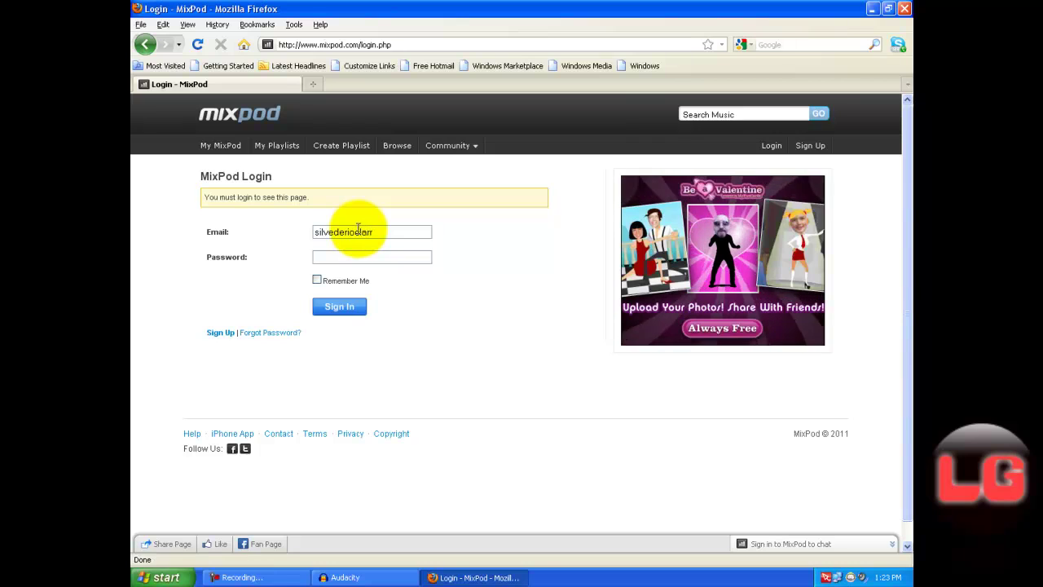
pyautogui.press('Tab')
pyautogui.write('••••••••••')
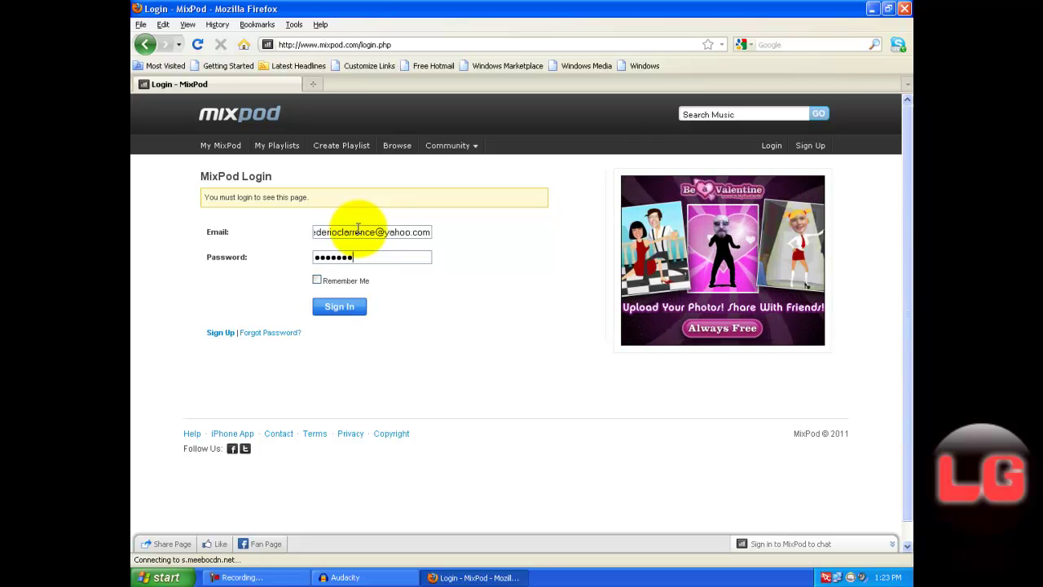
pyautogui.press('Return')
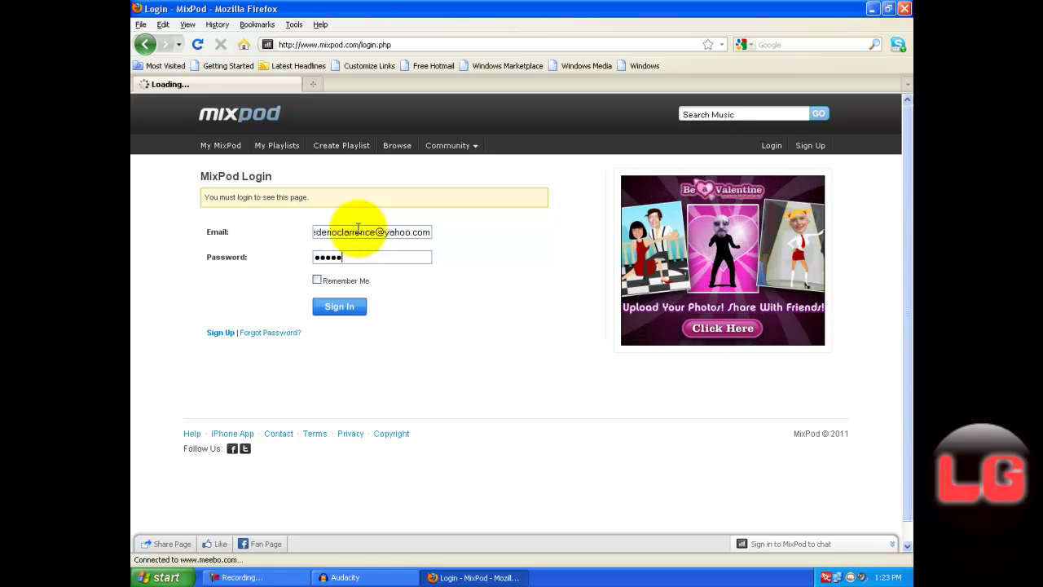
pyautogui.write('••••••')
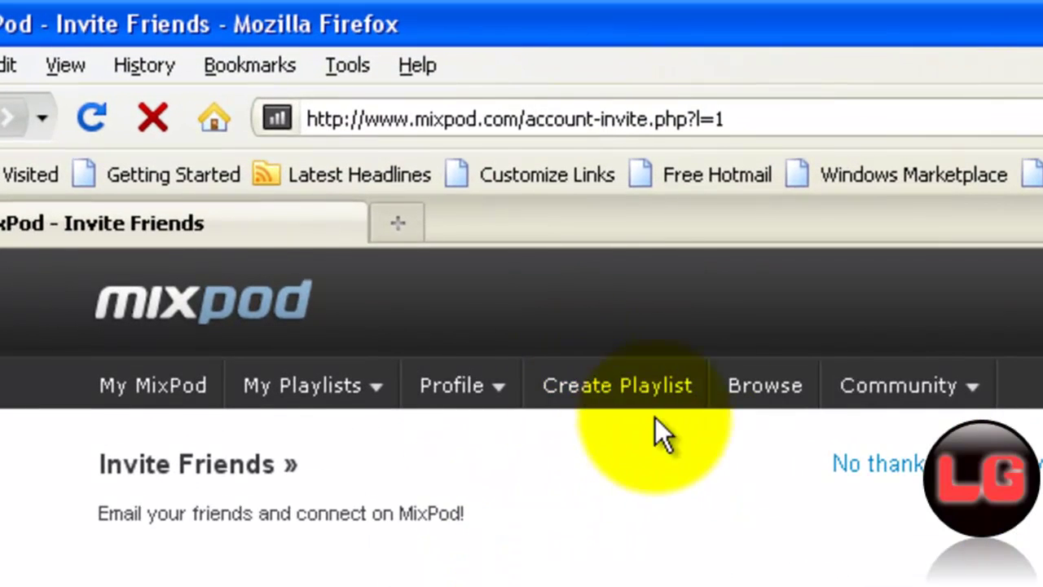
# Step: Open Create Playlist and select the existing text in the Search Music box
pyautogui.click(616, 409)
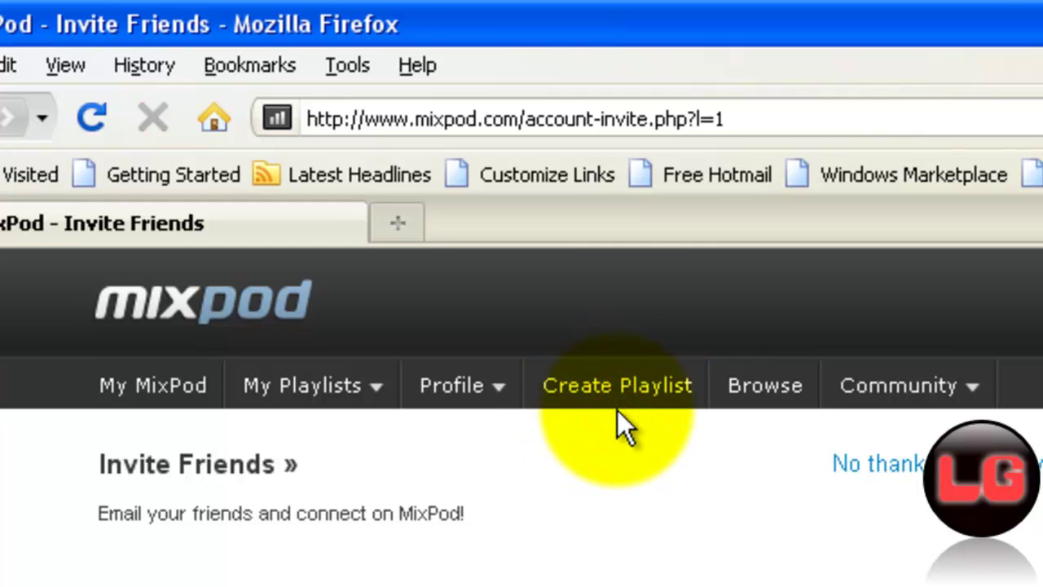
pyautogui.click(607, 404)
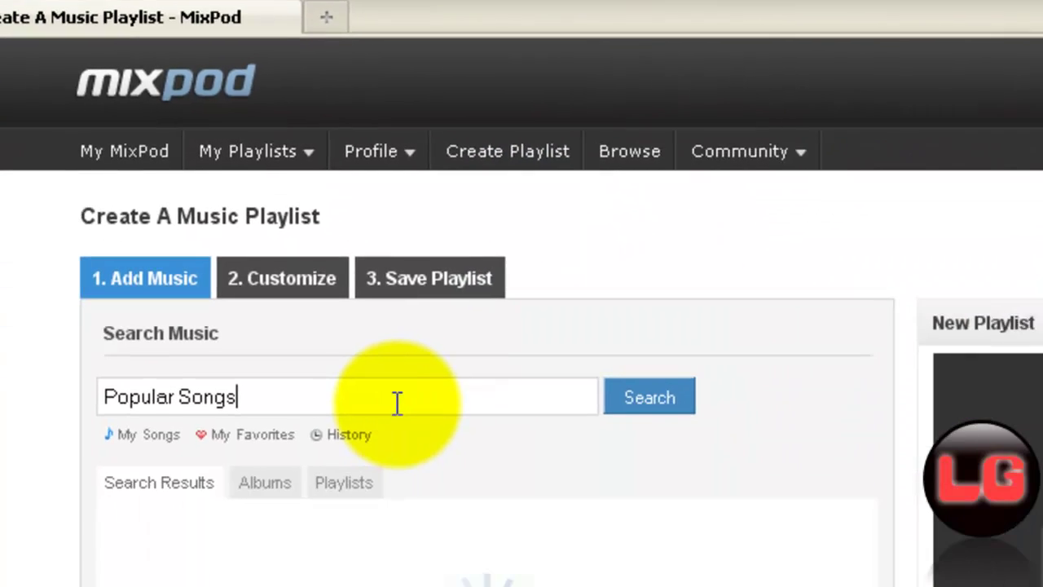
pyautogui.moveTo(483, 586); pyautogui.dragTo(53, 586)
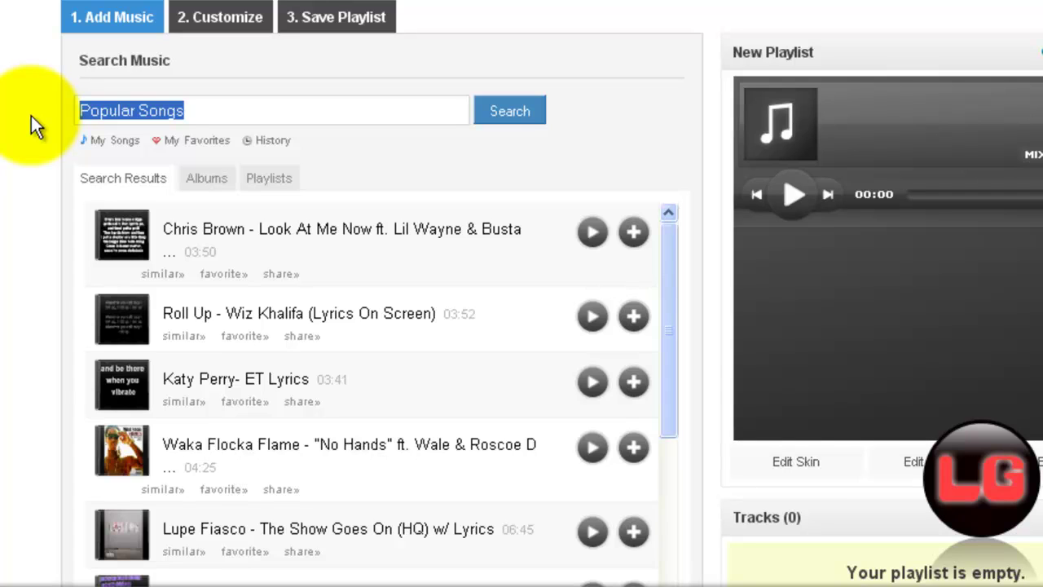
# Step: Search MixPod music for 'Left 4 dead songs'
pyautogui.write('Le')
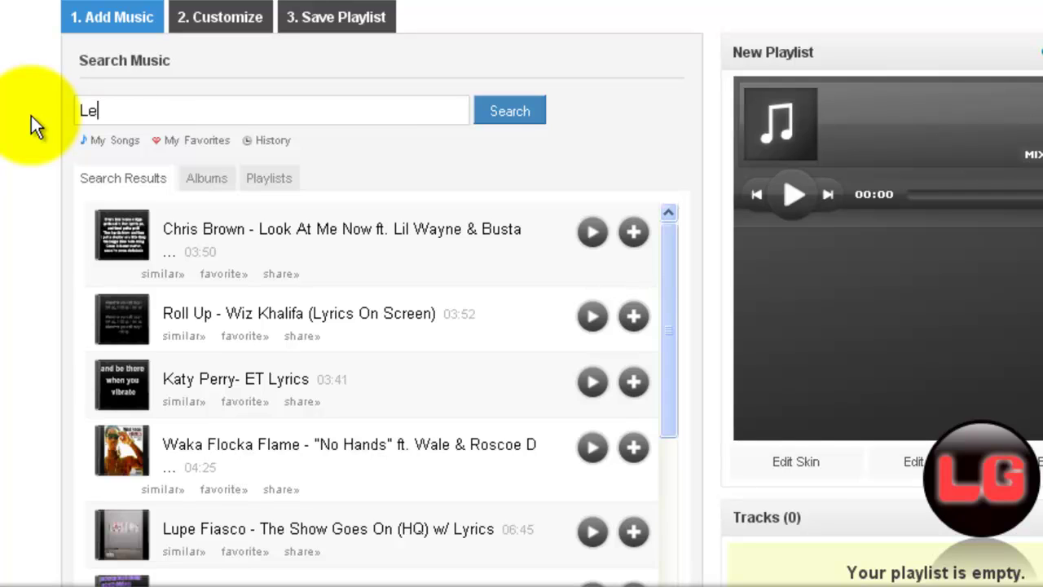
pyautogui.write('ft 4')
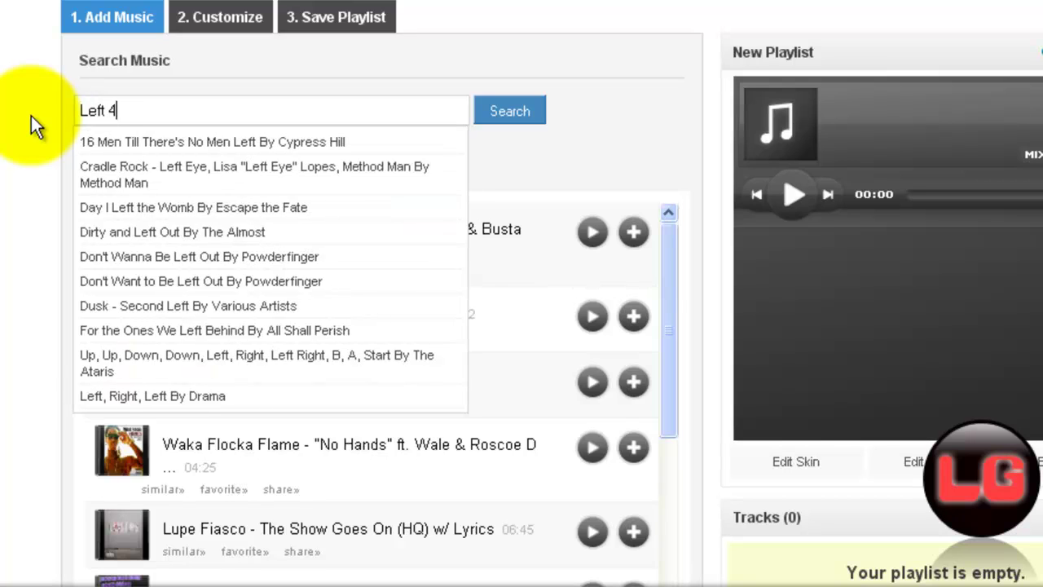
pyautogui.write(' dead somns')
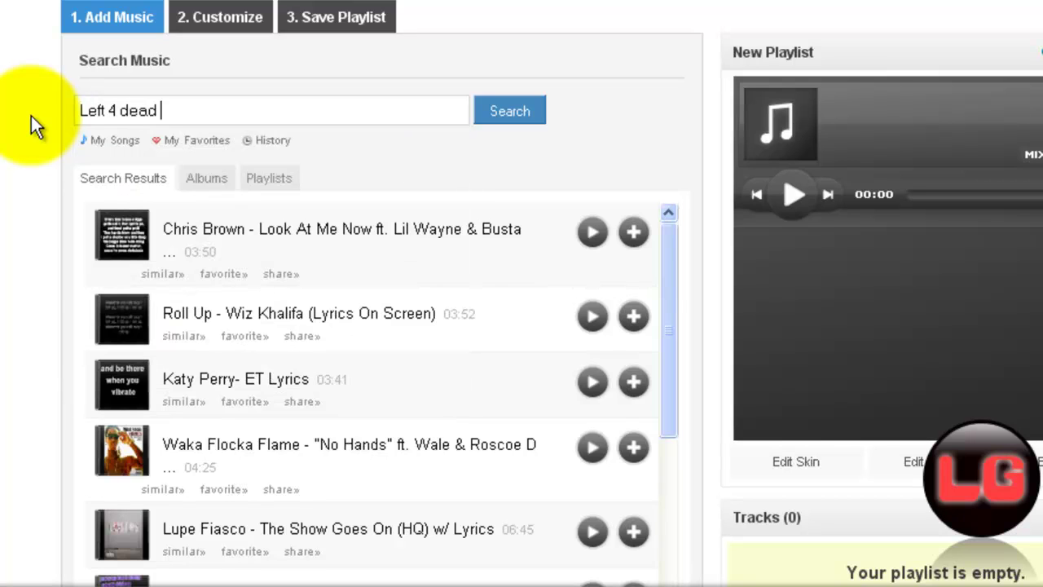
pyautogui.press('BackSpace')
pyautogui.press('BackSpace')
pyautogui.press('BackSpace')
pyautogui.write('ngs')
pyautogui.click(508, 113)
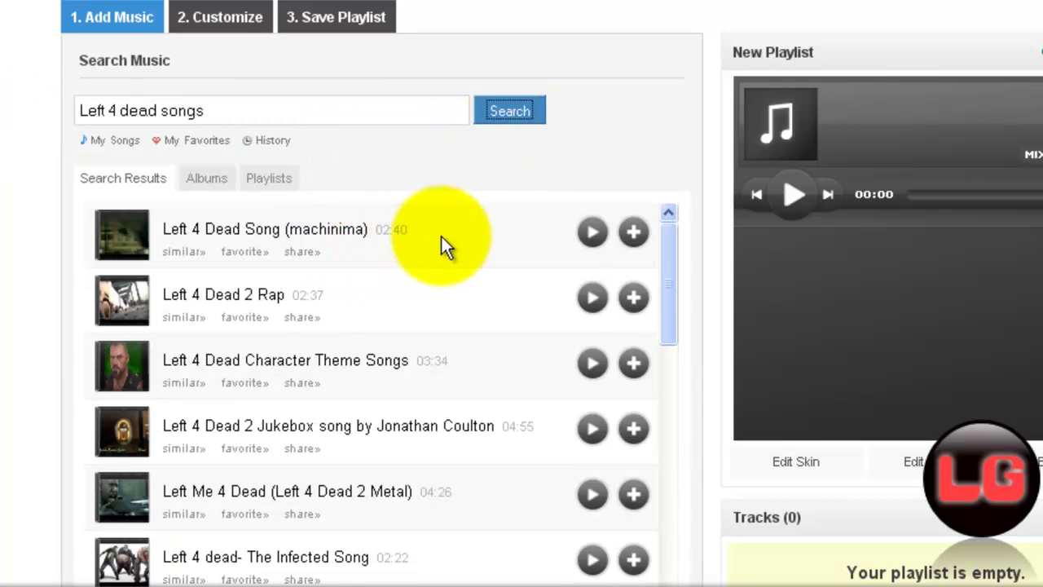
# Step: Add the first five results, from Left 4 Dead Song (machinima) through Left Me 4 Dead, to the playlist
pyautogui.click(633, 234)
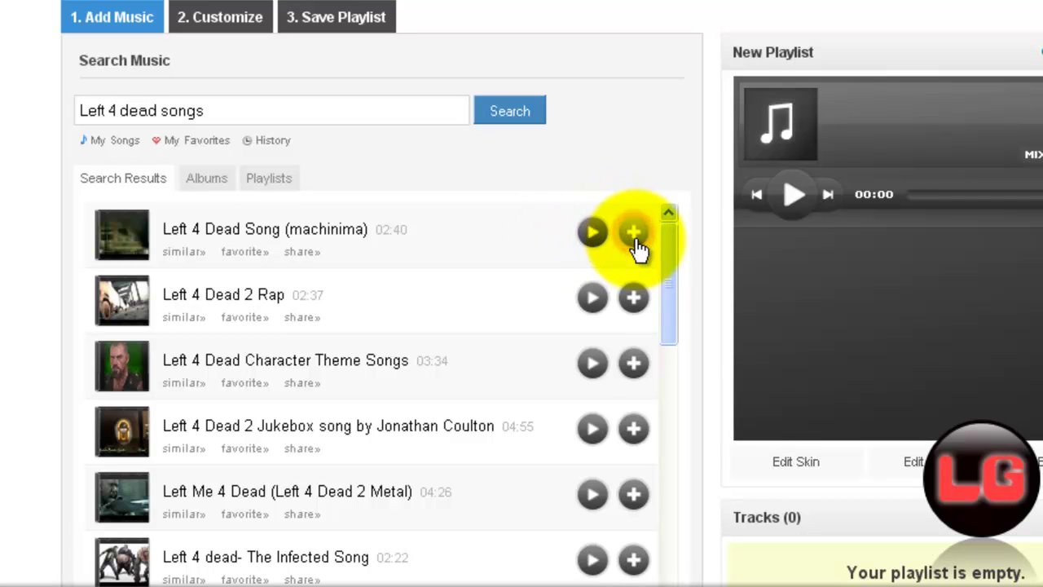
pyautogui.click(635, 298)
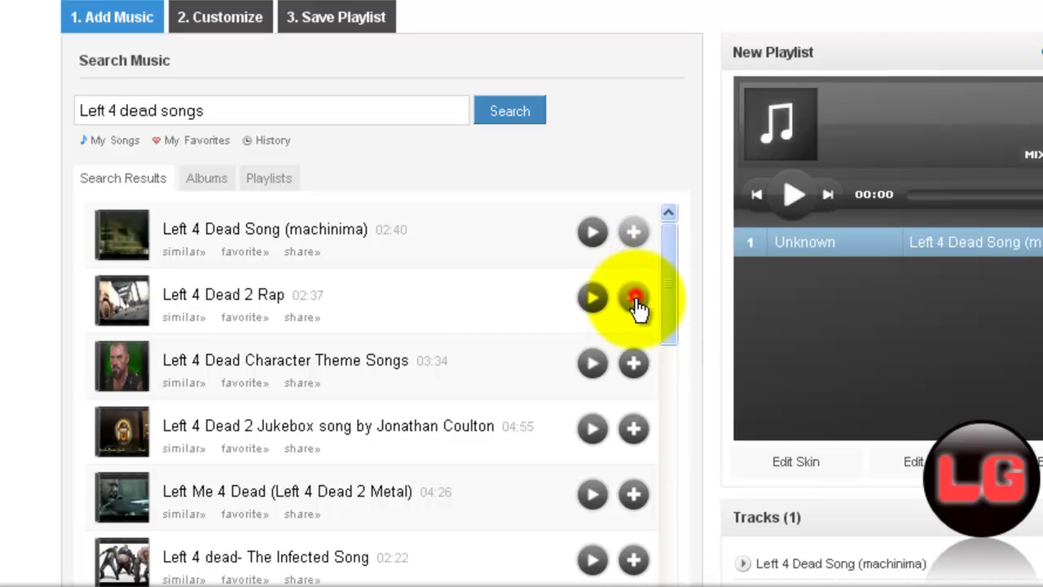
pyautogui.click(634, 363)
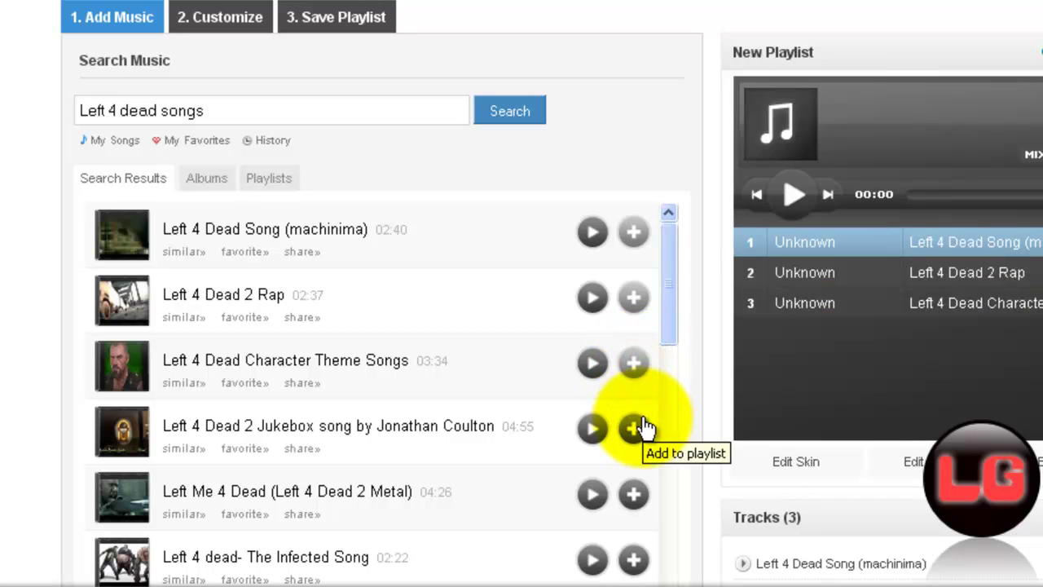
pyautogui.click(639, 426)
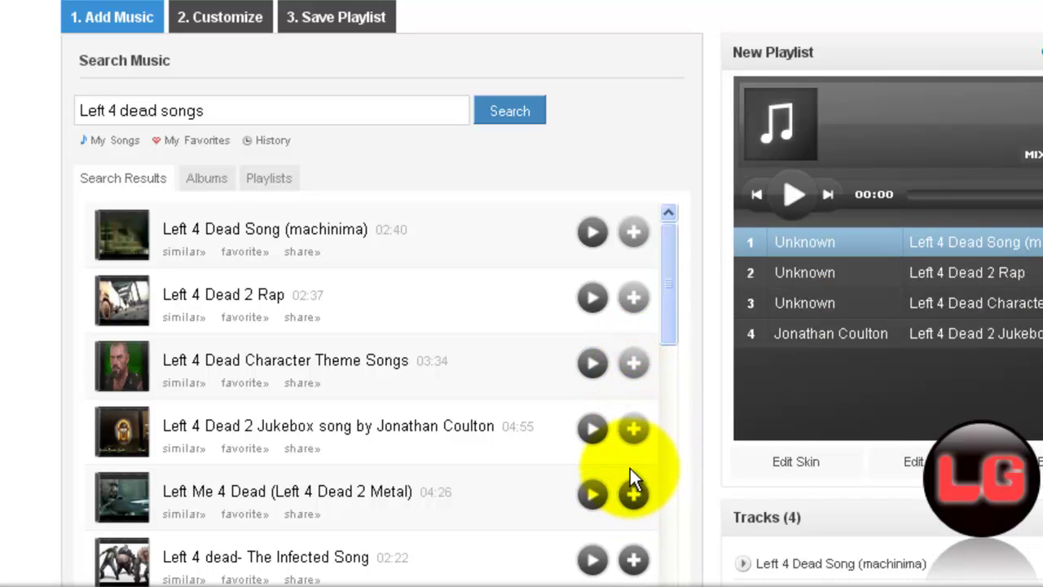
pyautogui.click(634, 494)
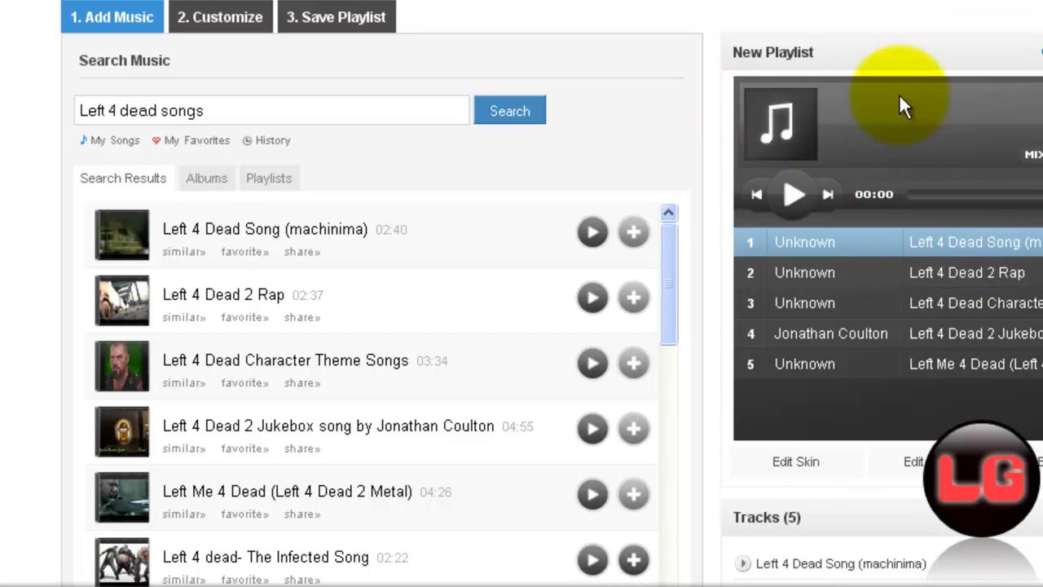
# Step: Apply the MyPod Slim skin to the player and set Autoplay to Yes
pyautogui.click(216, 17)
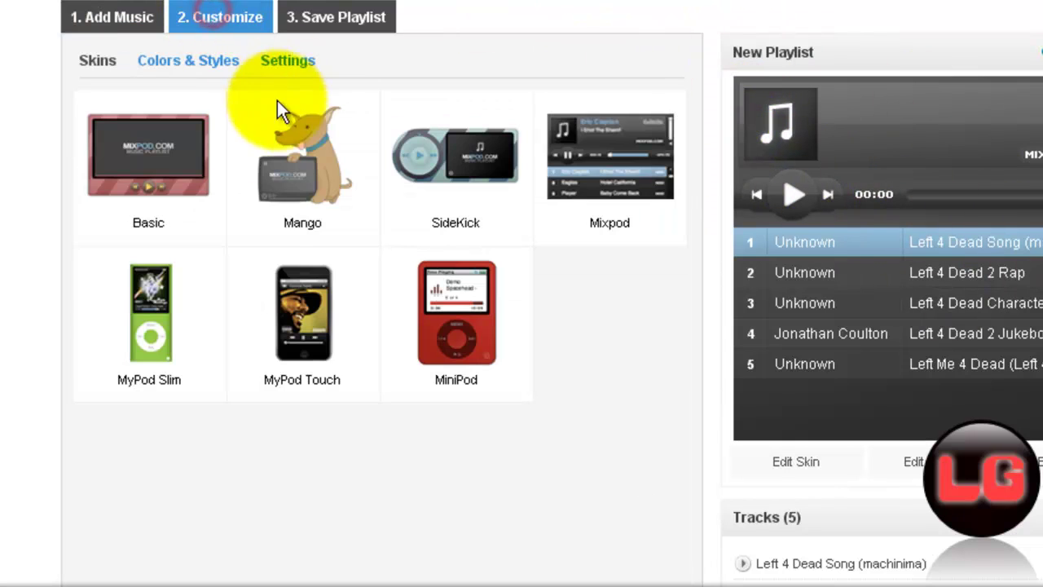
pyautogui.click(179, 346)
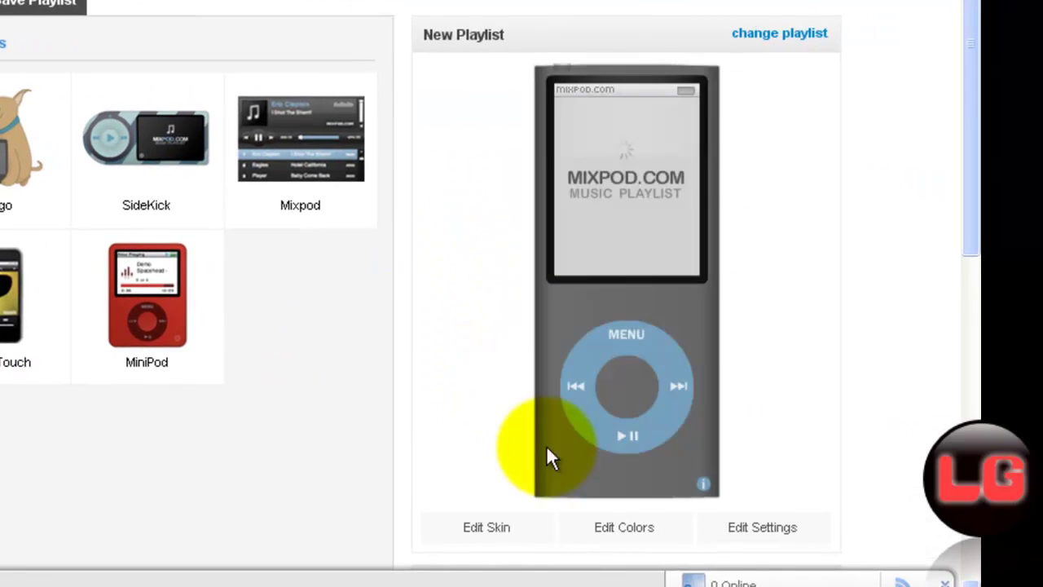
pyautogui.click(628, 530)
pyautogui.click(762, 530)
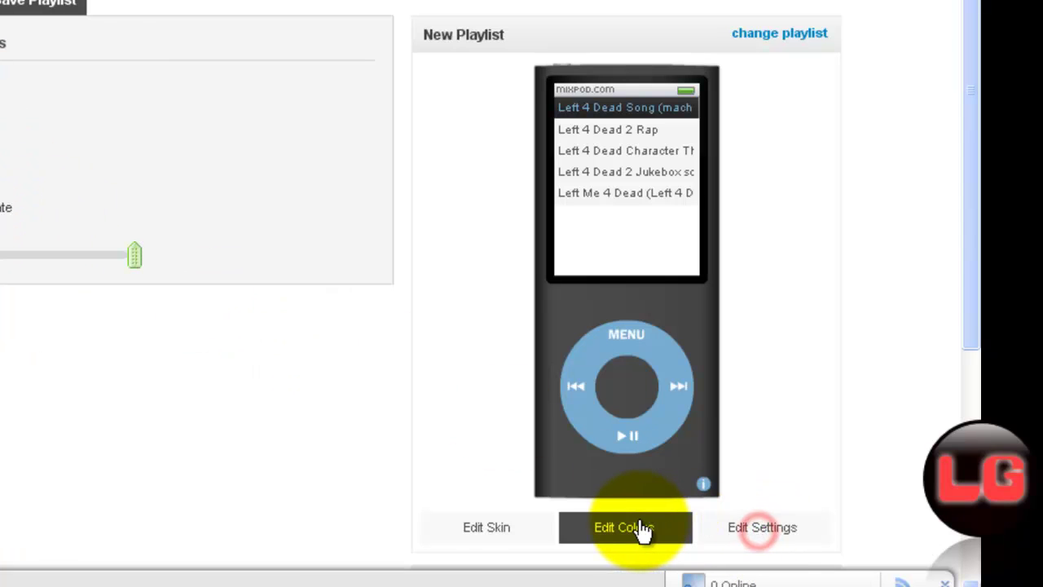
pyautogui.click(133, 176)
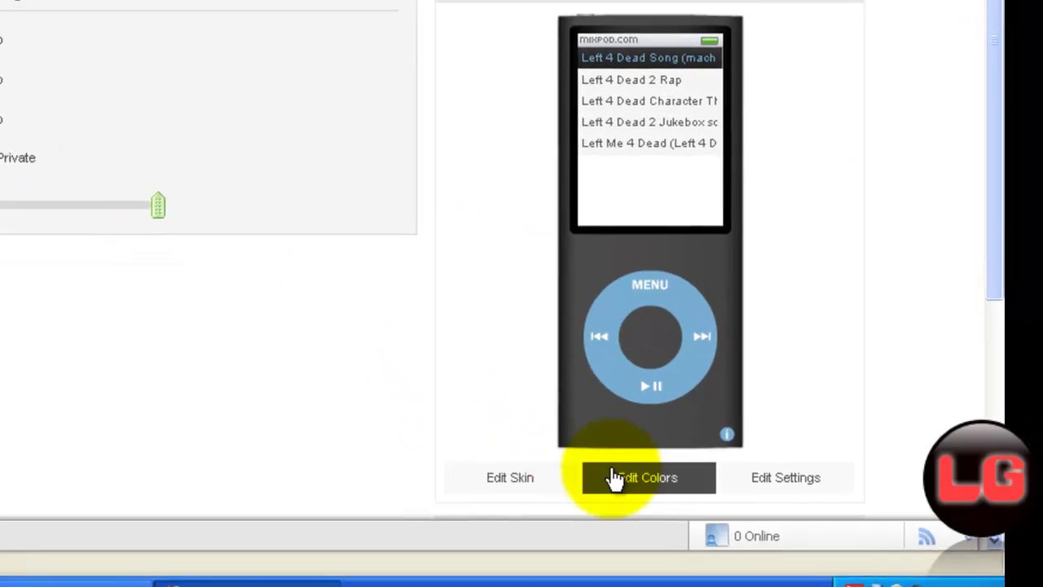
# Step: Change the first player colour from 212121 to grey 696969 and the second to near-black 010c14
pyautogui.click(617, 477)
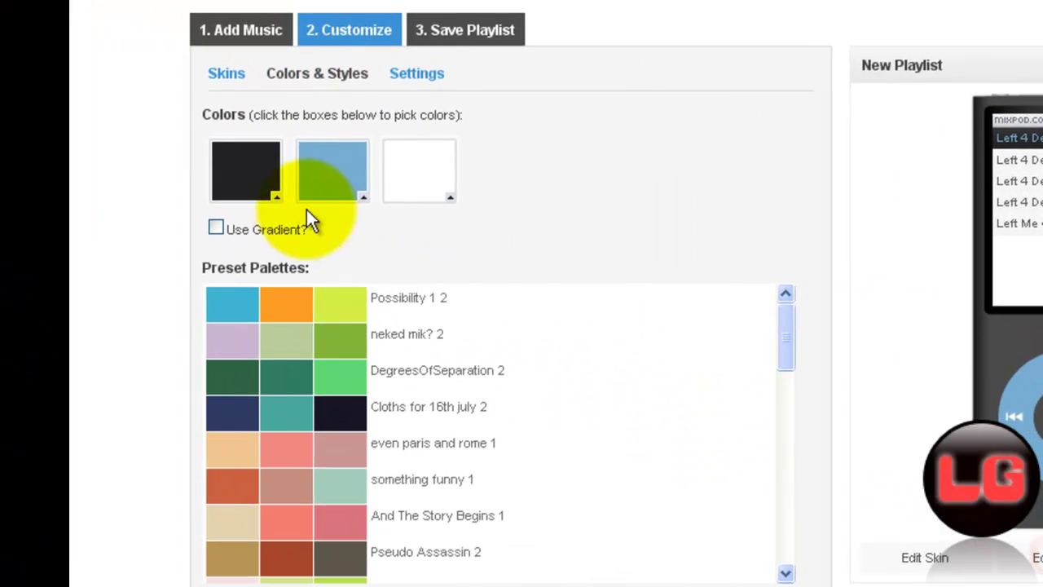
pyautogui.click(349, 184)
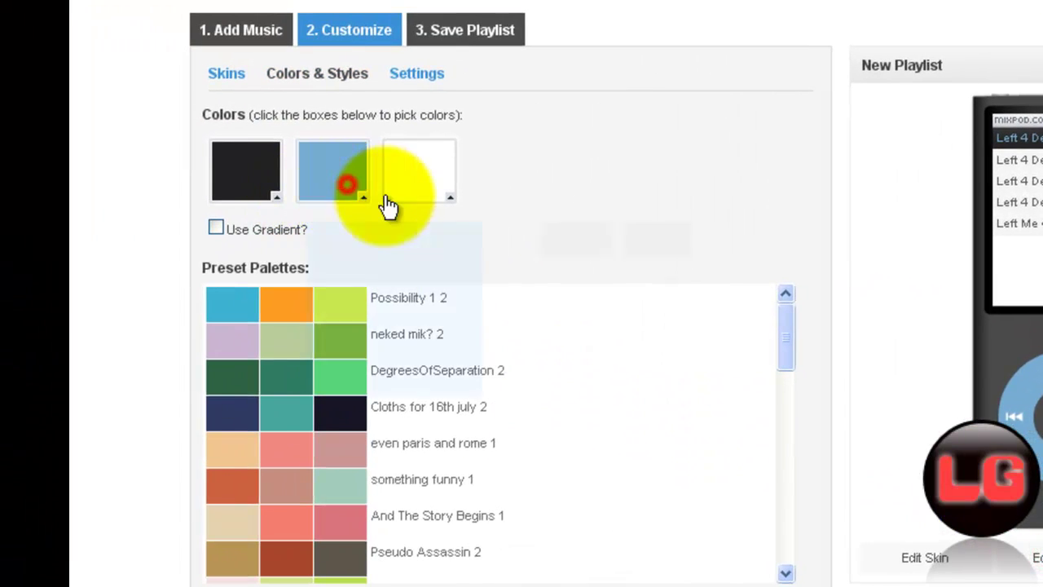
pyautogui.click(252, 168)
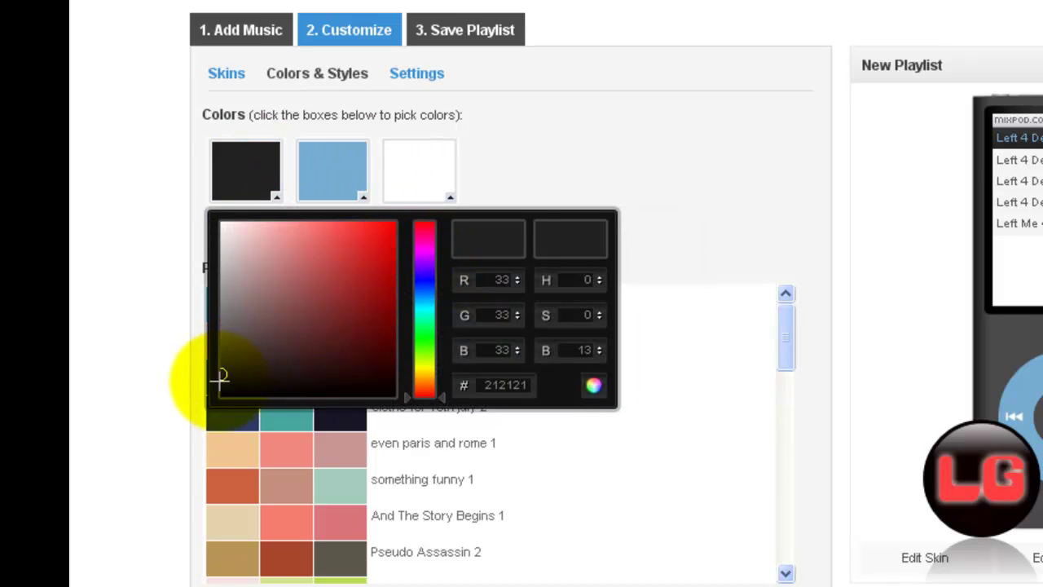
pyautogui.moveTo(225, 372)
pyautogui.mouseDown()
pyautogui.moveTo(228, 316)
pyautogui.moveTo(227, 325)
pyautogui.mouseUp()
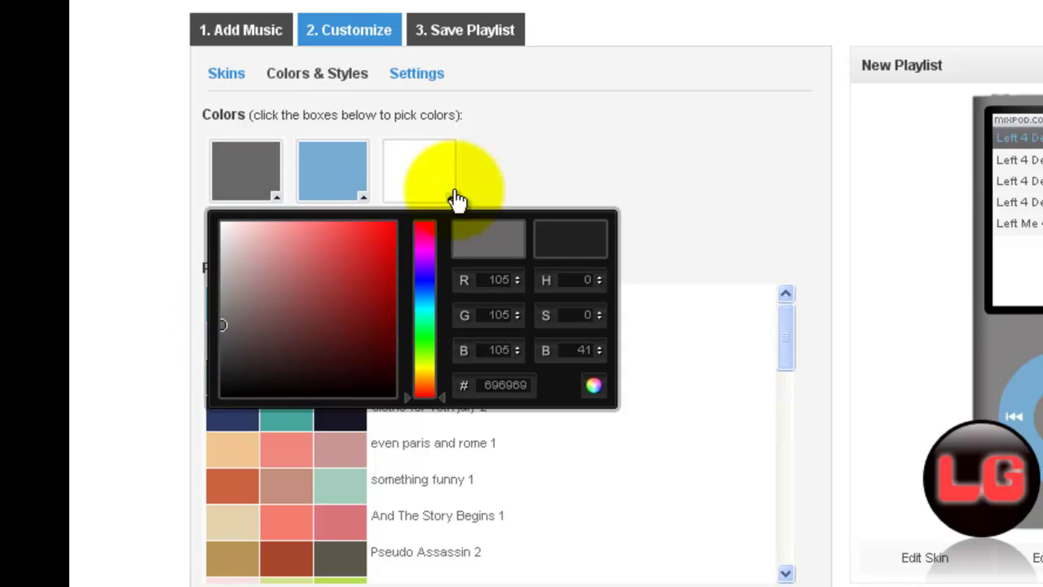
pyautogui.click(536, 139)
pyautogui.click(340, 172)
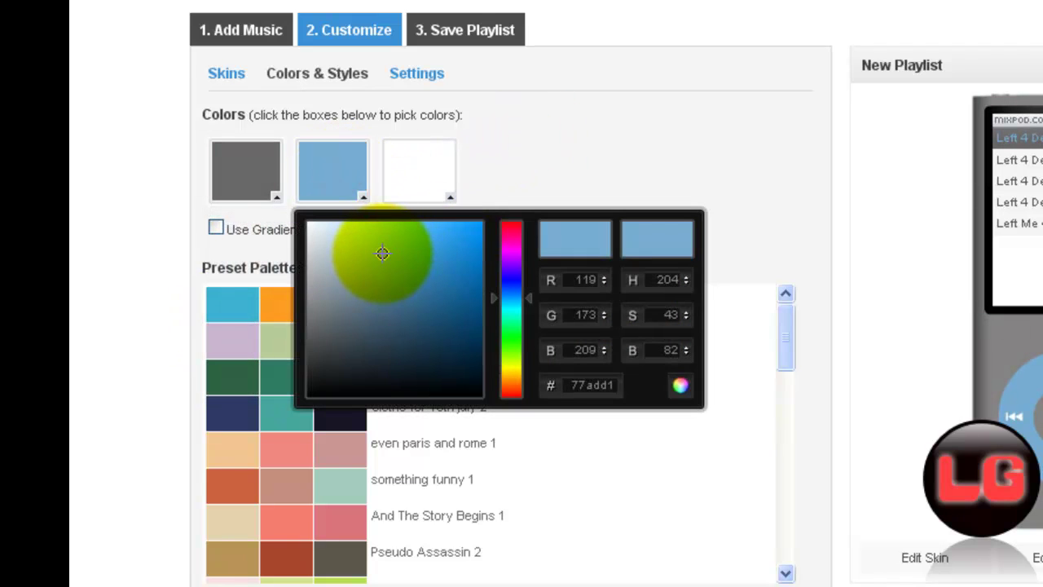
pyautogui.moveTo(382, 253)
pyautogui.mouseDown()
pyautogui.moveTo(326, 221)
pyautogui.moveTo(481, 314)
pyautogui.moveTo(472, 394)
pyautogui.mouseUp()
pyautogui.click(723, 124)
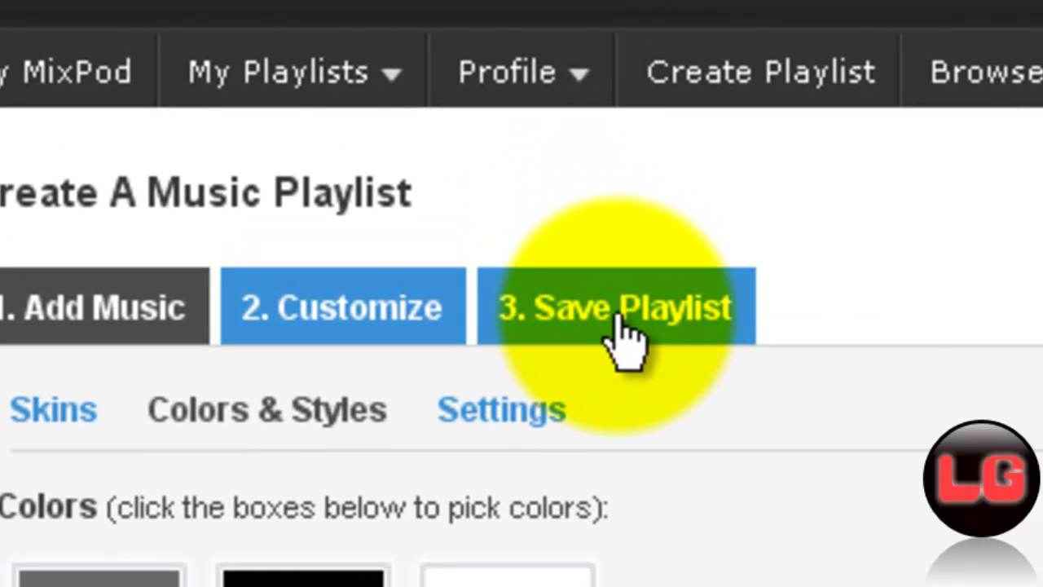
# Step: Go to Save Playlist and replace the placeholder title with 'Left 4 Dead songs'
pyautogui.click(609, 302)
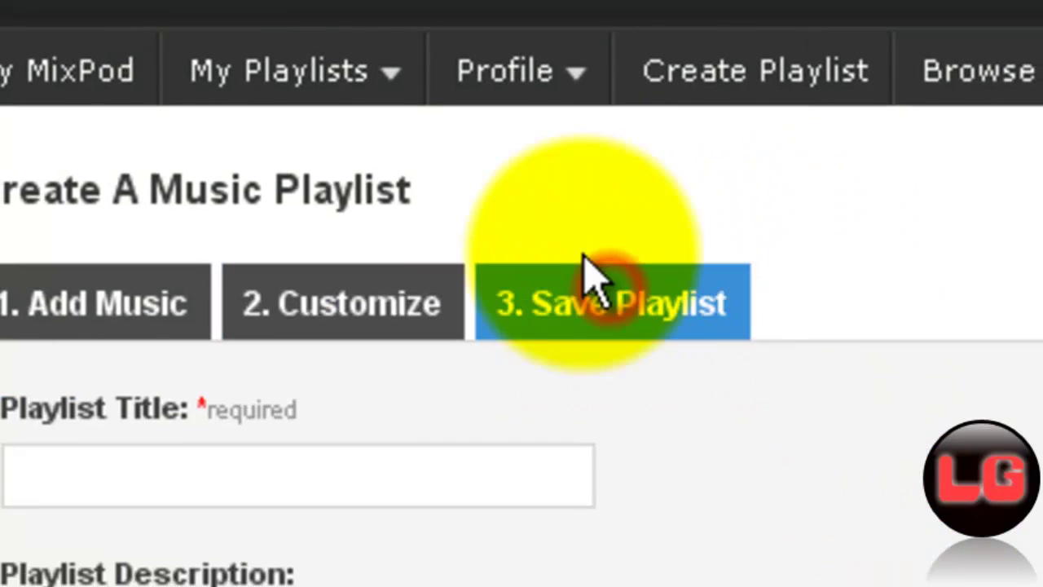
pyautogui.click(303, 487)
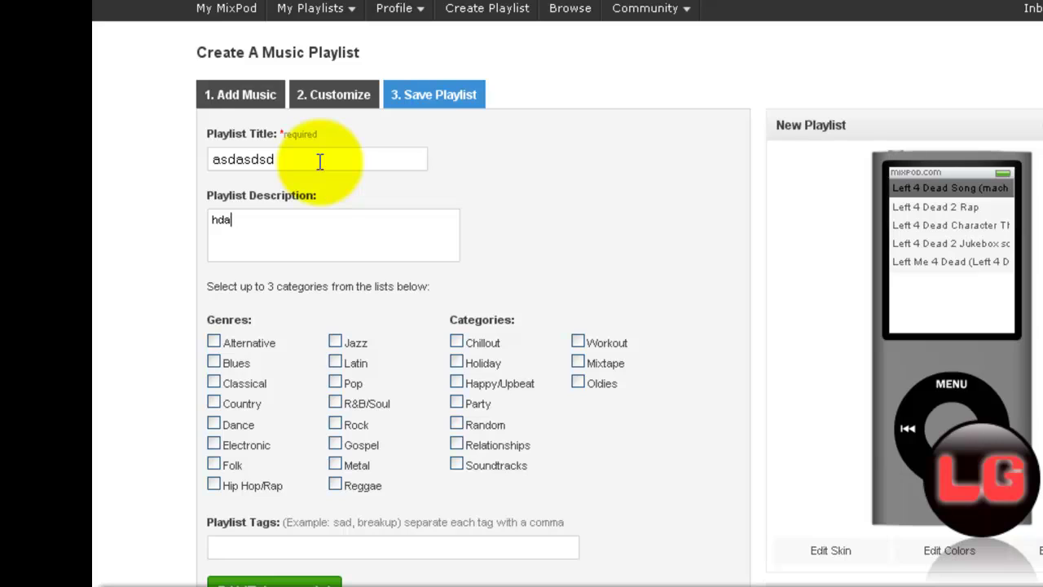
pyautogui.moveTo(319, 162); pyautogui.dragTo(175, 156)
pyautogui.press('BackSpace')
pyautogui.write('Left 4 Dead ')
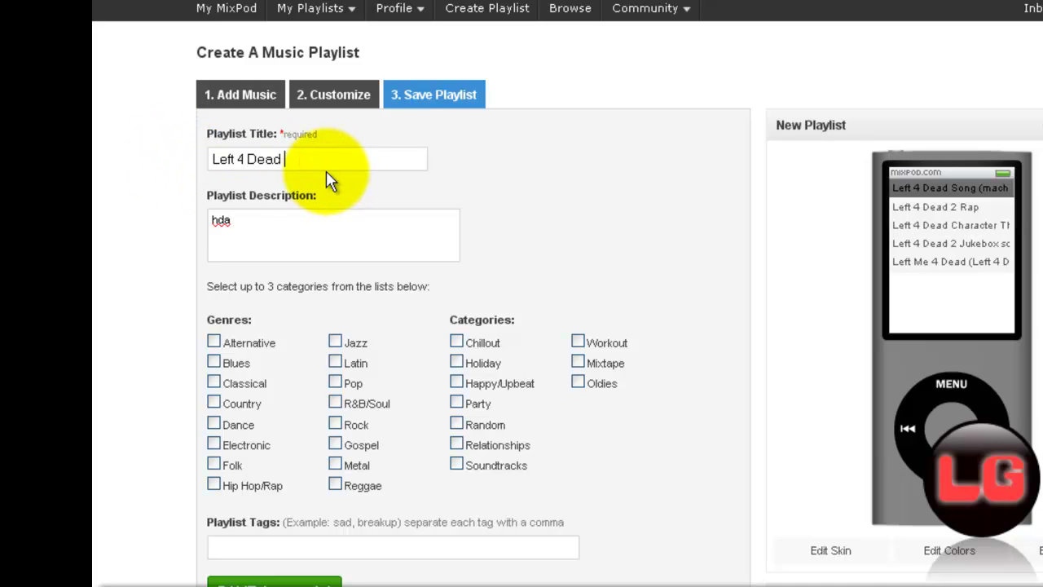
pyautogui.write('songs')
# Step: Replace the placeholder description with 'Left 4 dead songs everywher!'
pyautogui.click(251, 229)
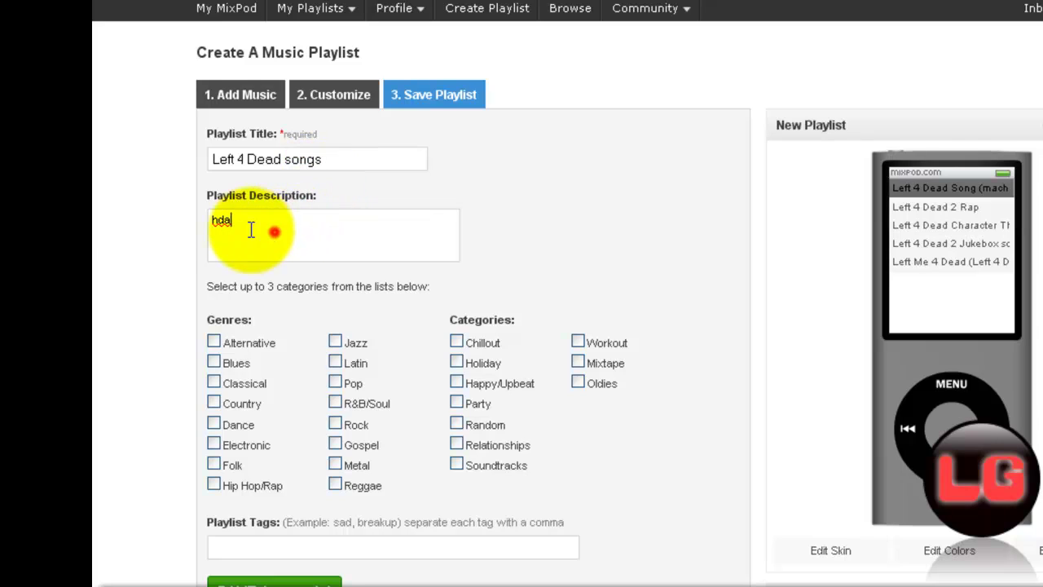
pyautogui.moveTo(251, 230); pyautogui.dragTo(139, 228)
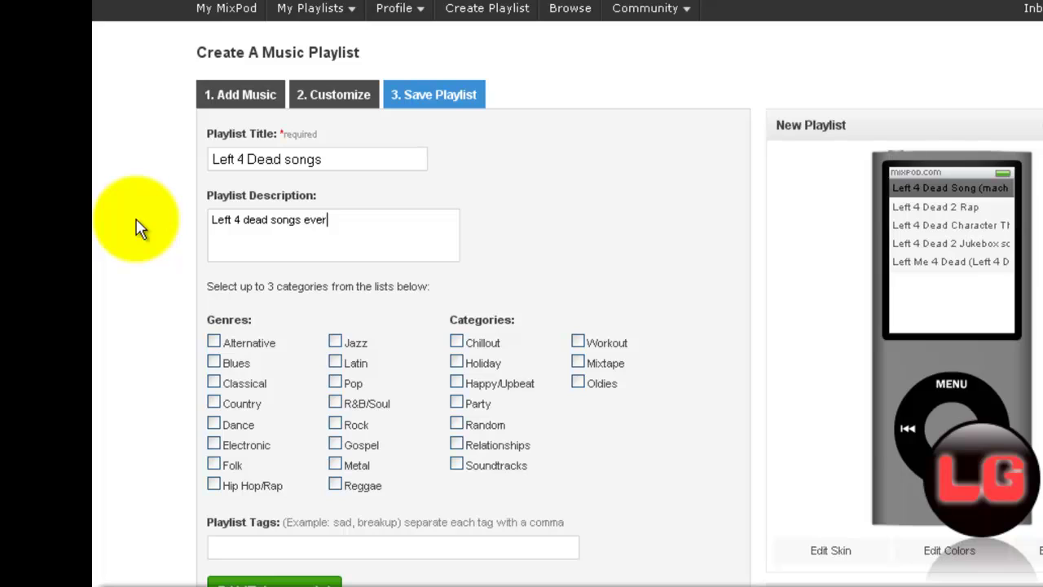
pyautogui.write('Left 4 dead songs everywher!')
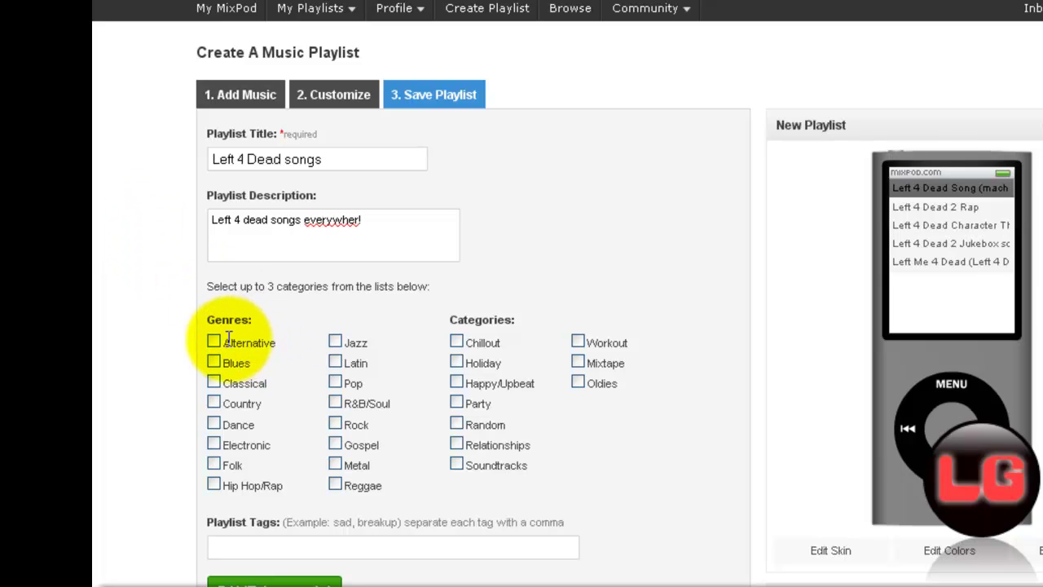
# Step: Tick the Random category and the Metal and R&B/Soul genres, leaving Chillout unticked
pyautogui.click(456, 341)
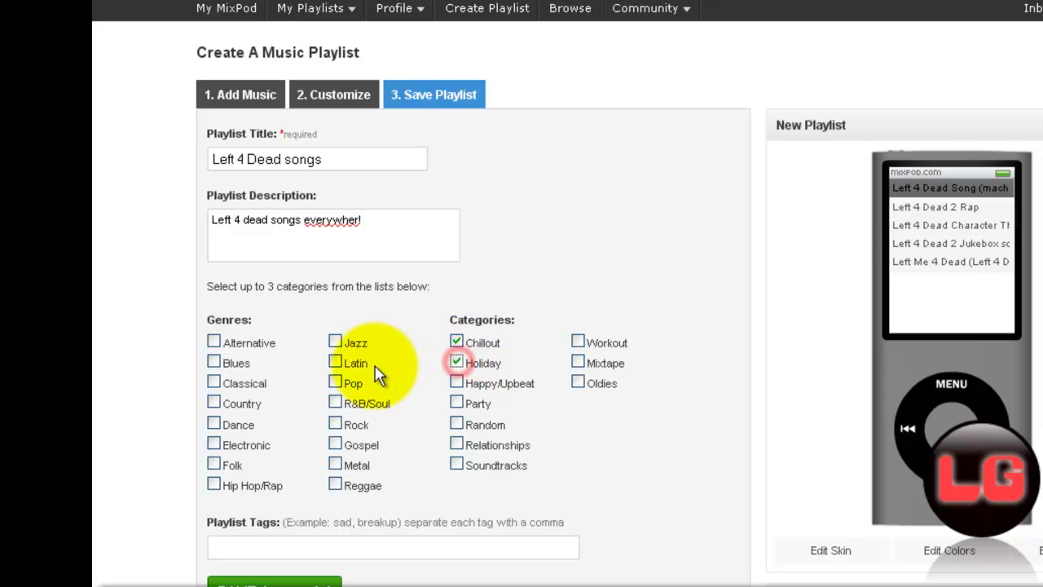
pyautogui.click(455, 342)
pyautogui.click(455, 423)
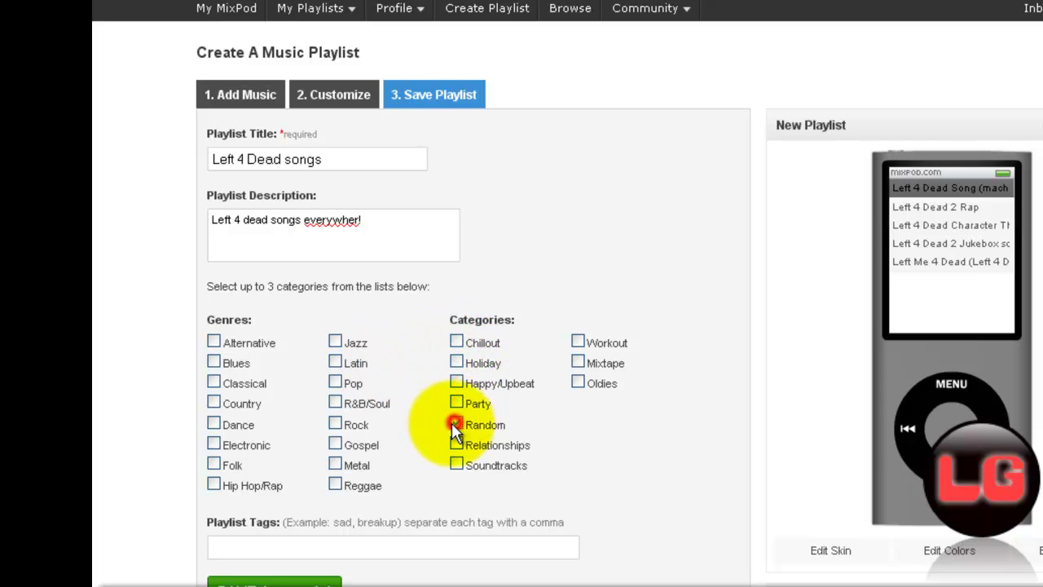
pyautogui.click(332, 466)
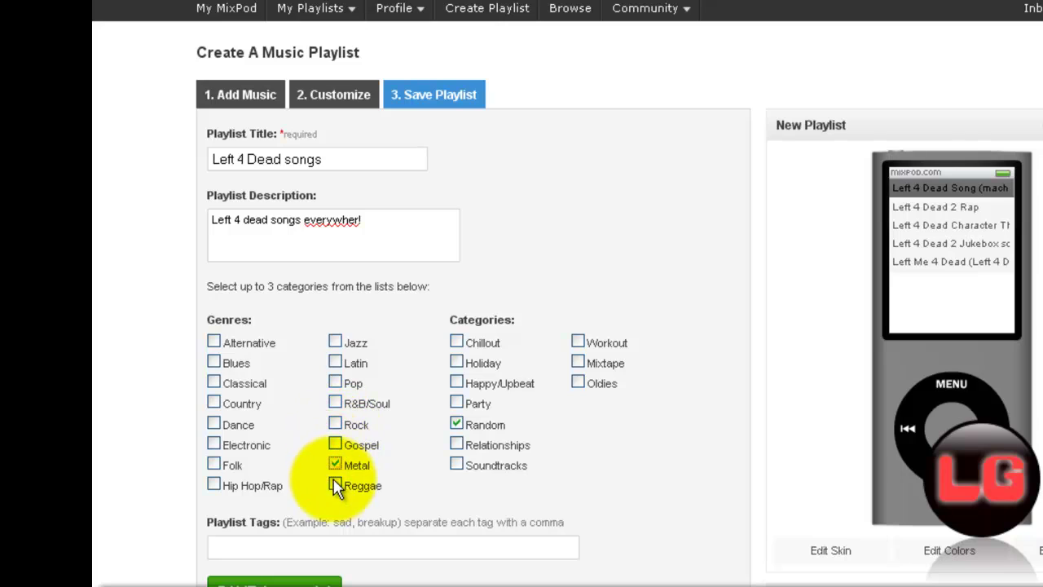
pyautogui.click(335, 402)
# Step: Enter the playlist tags 'left 4 dead songs 1&2'
pyautogui.click(261, 546)
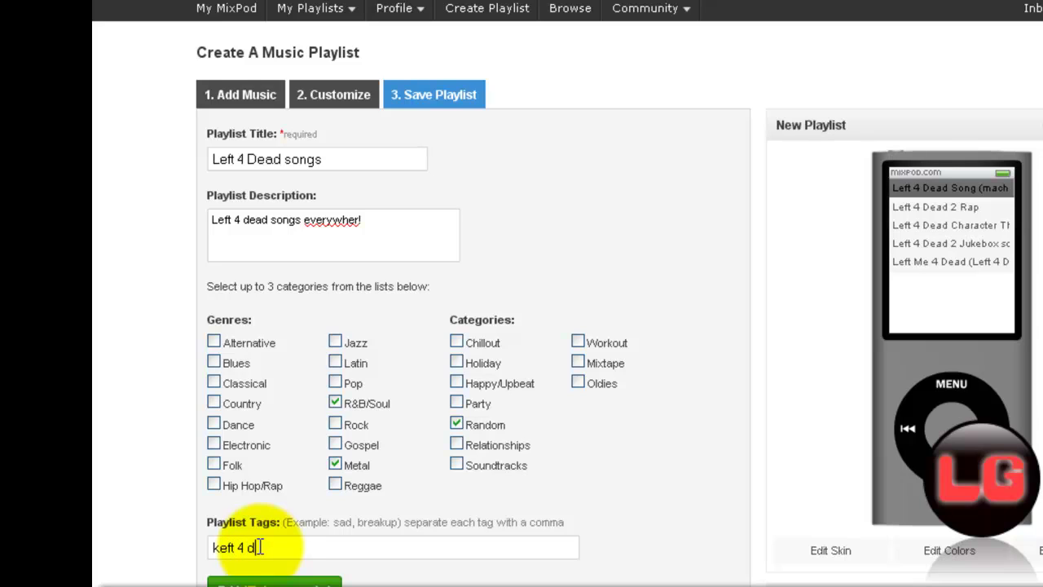
pyautogui.write('keft 4 dead')
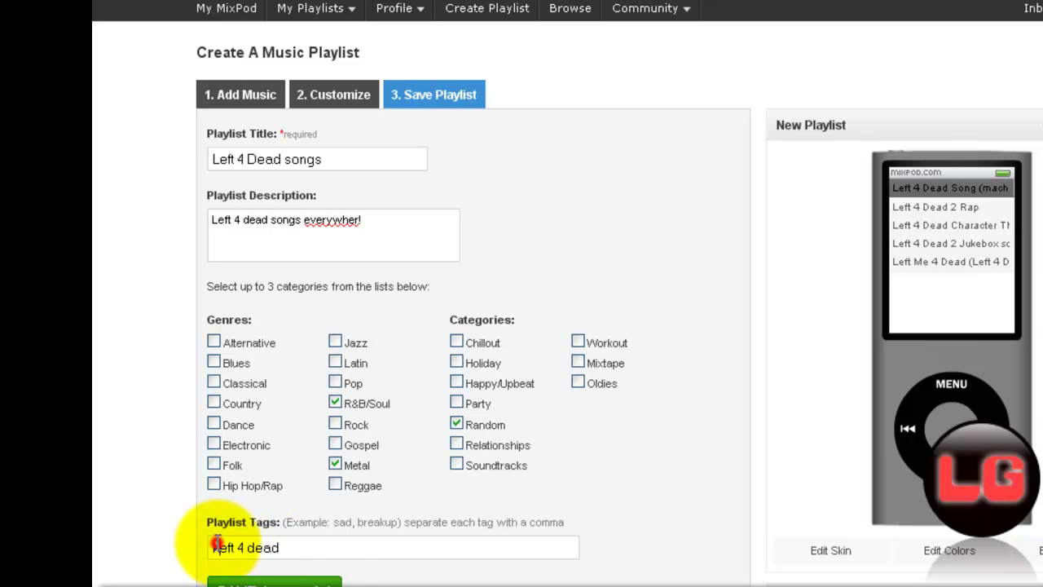
pyautogui.press('Delete')
pyautogui.write('l')
pyautogui.click(326, 548)
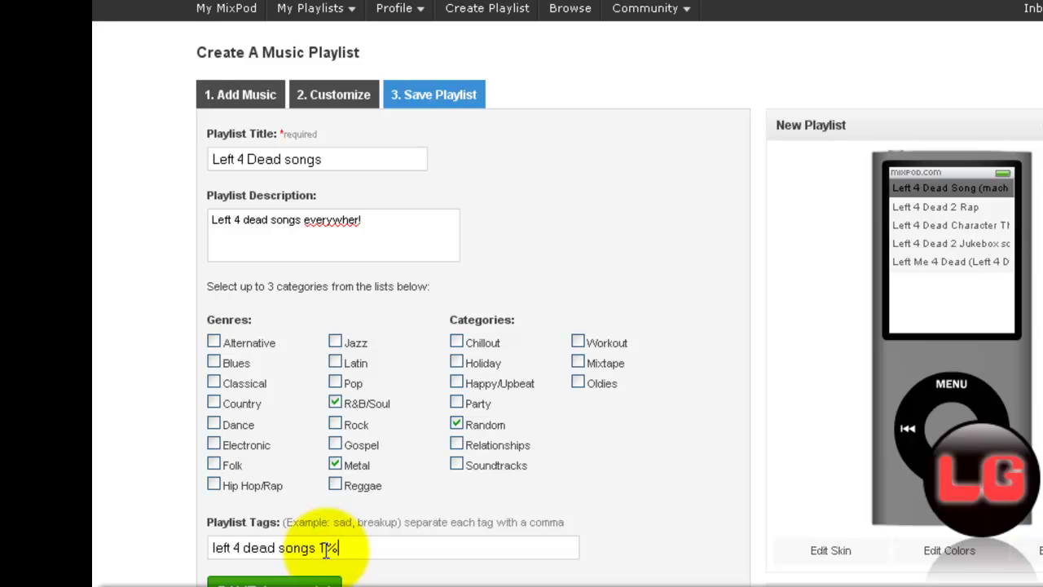
pyautogui.scroll(-3, 391, 497)
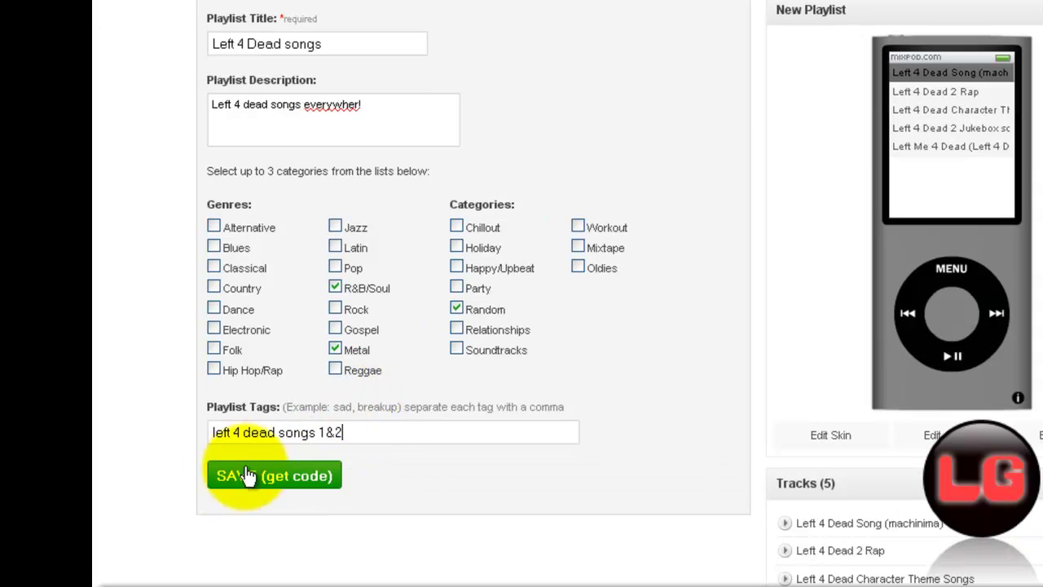
# Step: Save the playlist, copy its Other Sites embed code, and load weebly.com in a new tab
pyautogui.click(306, 493)
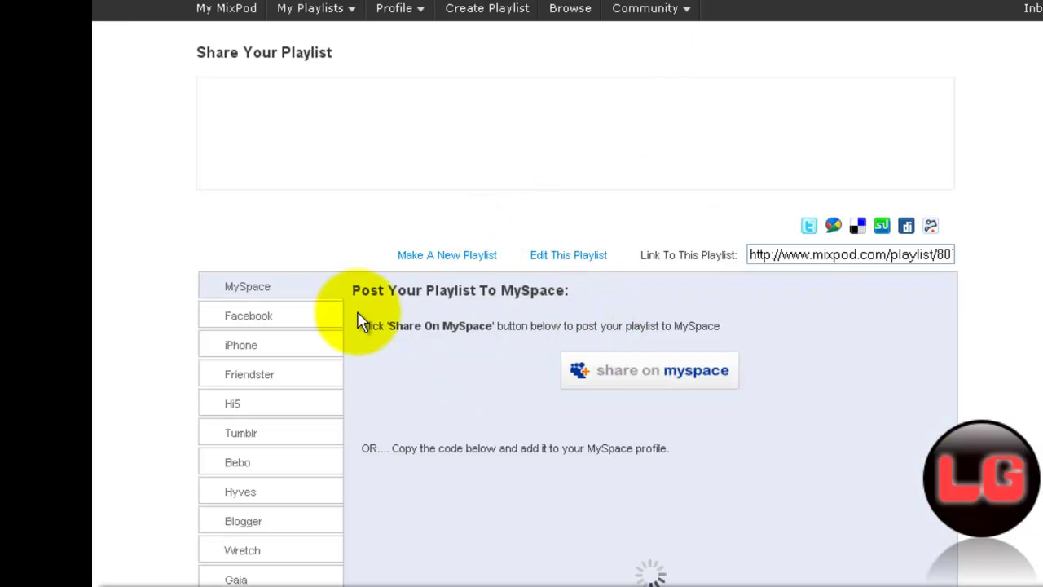
pyautogui.scroll(-3, 363, 310)
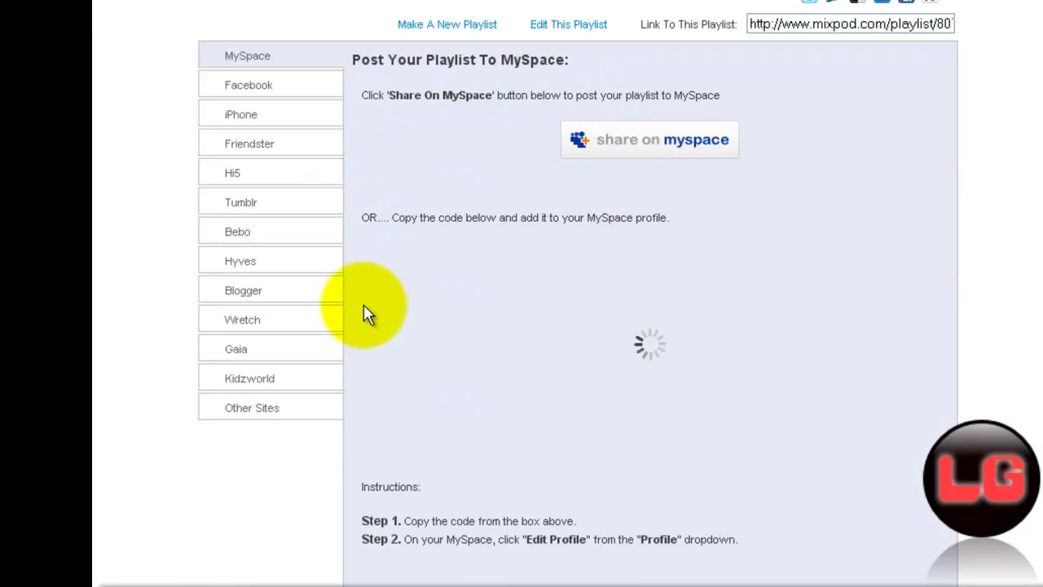
pyautogui.click(291, 414)
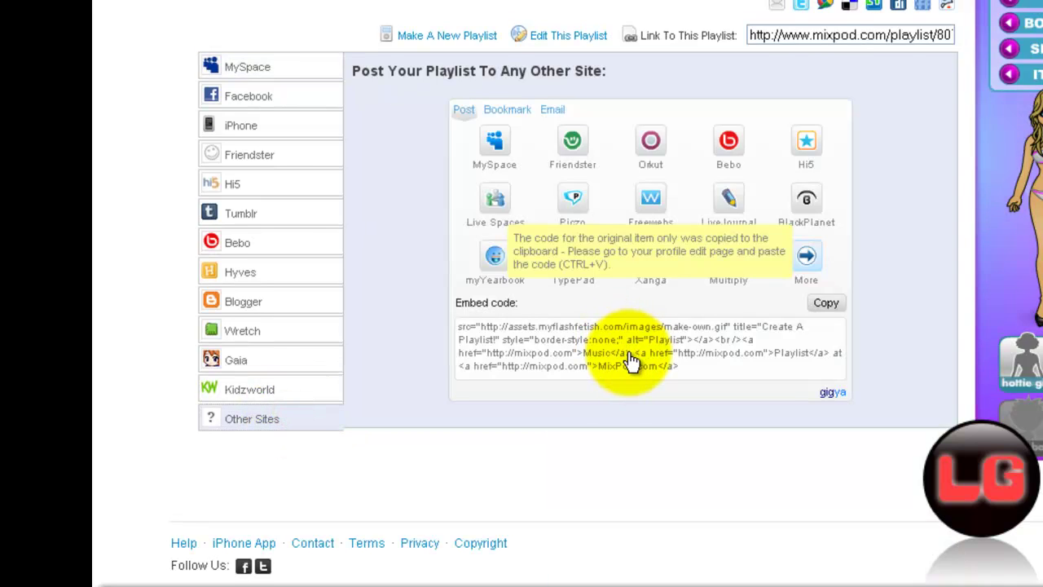
pyautogui.click(631, 358)
pyautogui.click(826, 302)
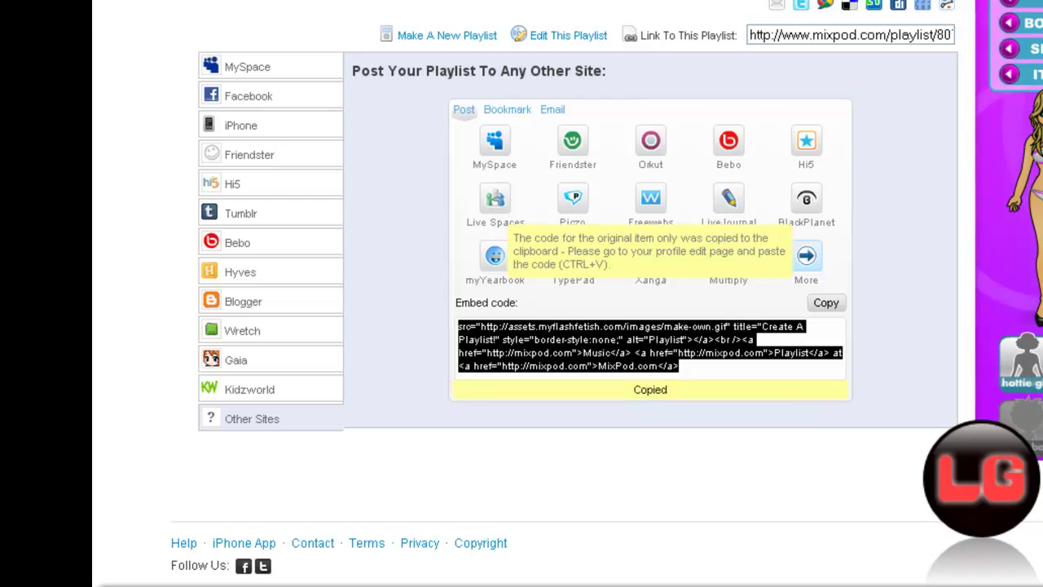
pyautogui.write('om')
pyautogui.press('Return')
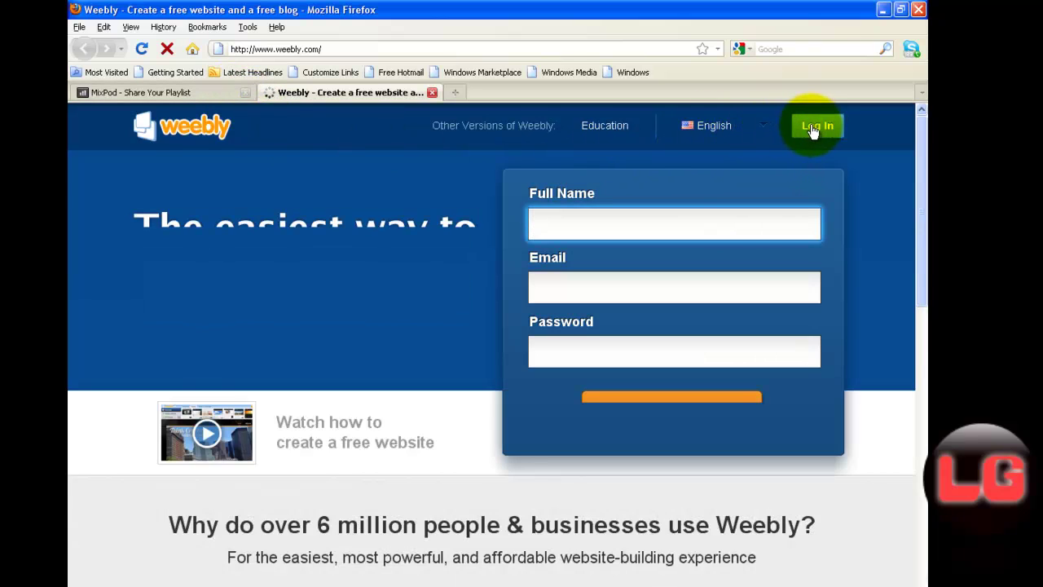
# Step: Log in to Weebly with the account email and password to reach the L4d2Godz site on My Sites
pyautogui.click(813, 126)
pyautogui.click(653, 178)
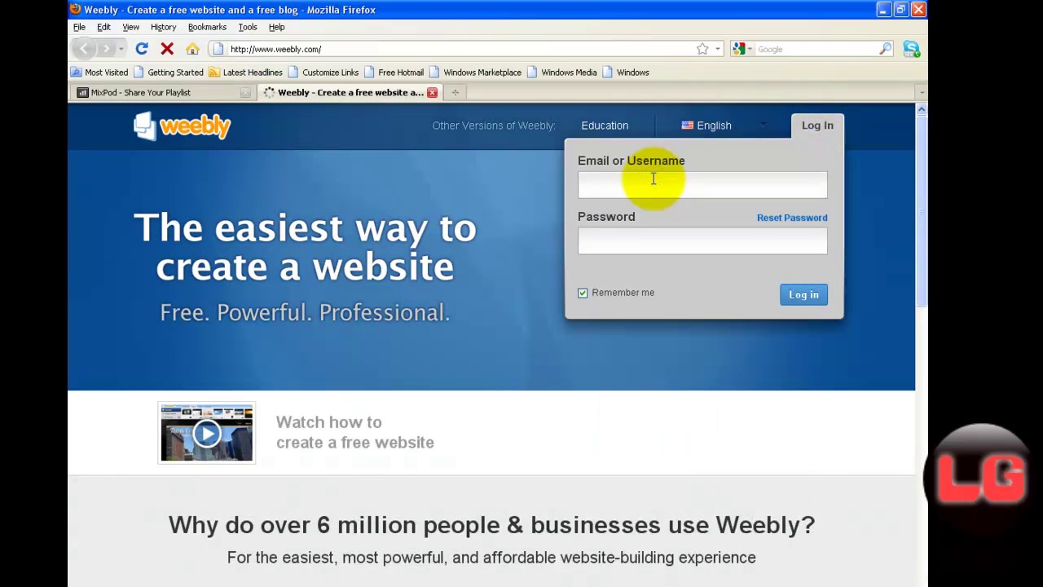
pyautogui.press('Tab')
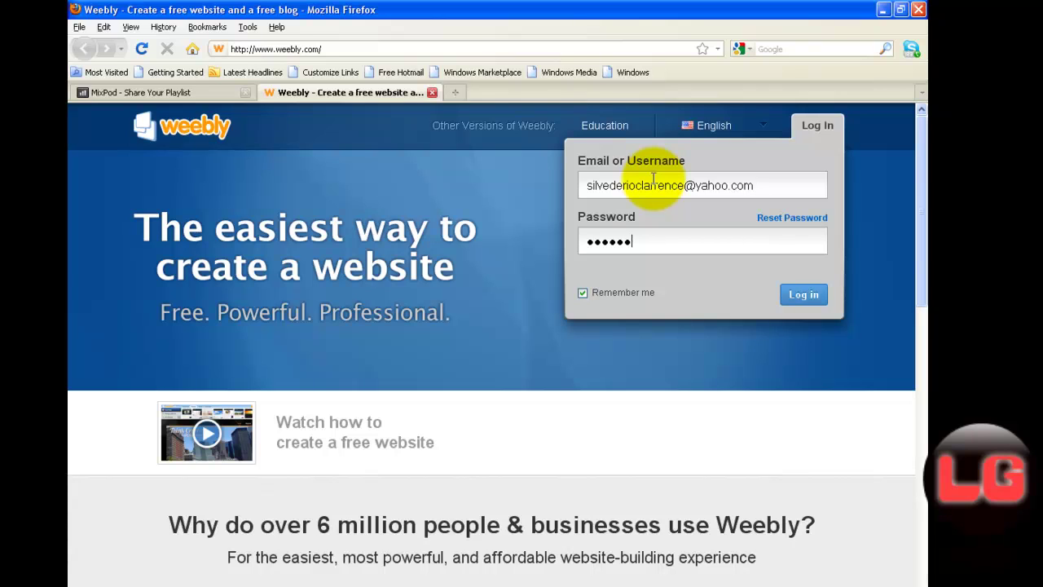
pyautogui.press('Return')
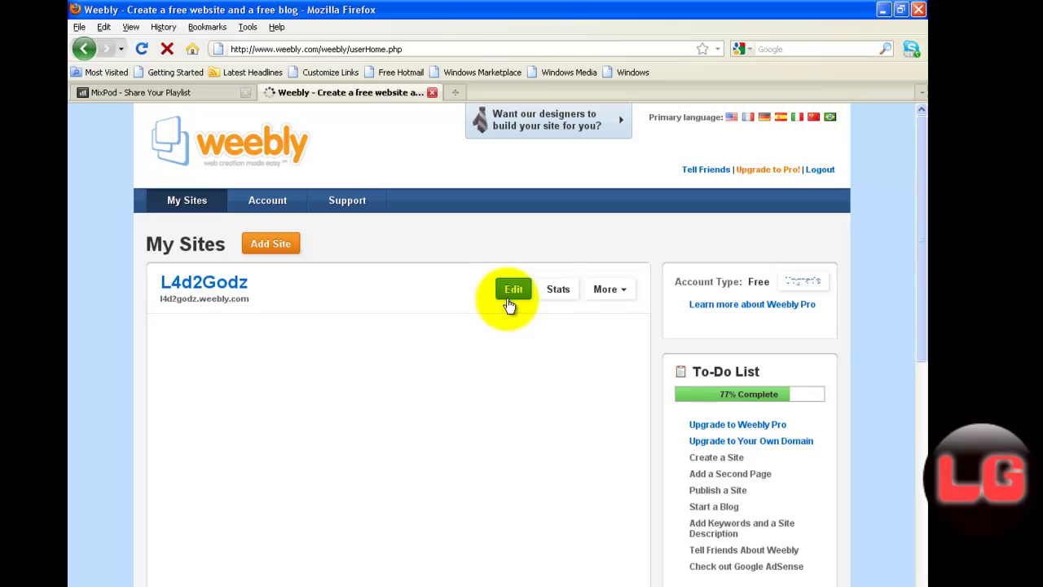
pyautogui.click(510, 293)
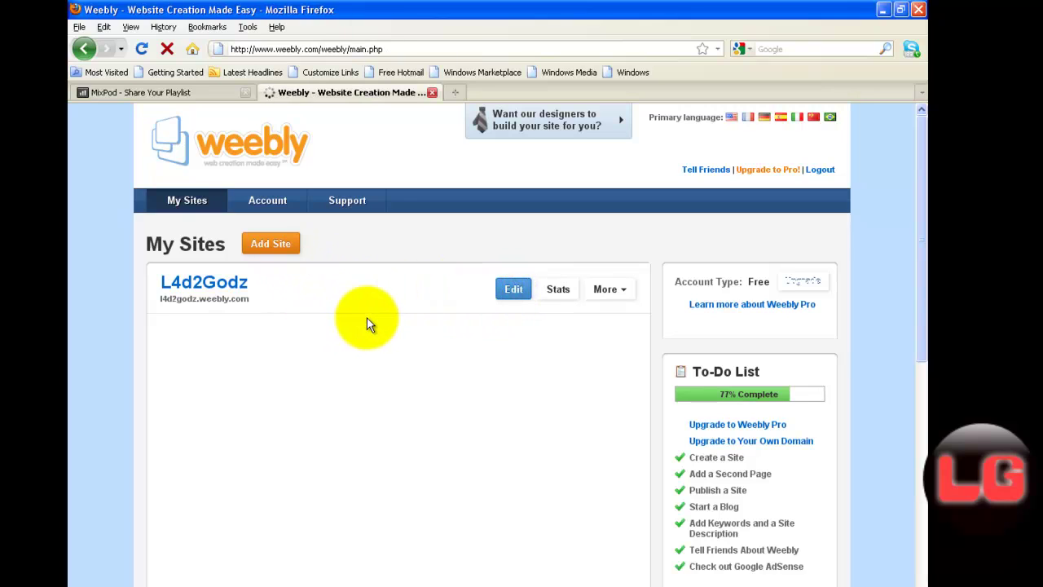
# Step: Edit the L4d2Godz site and switch to its Let's talk! blog page
pyautogui.click(514, 292)
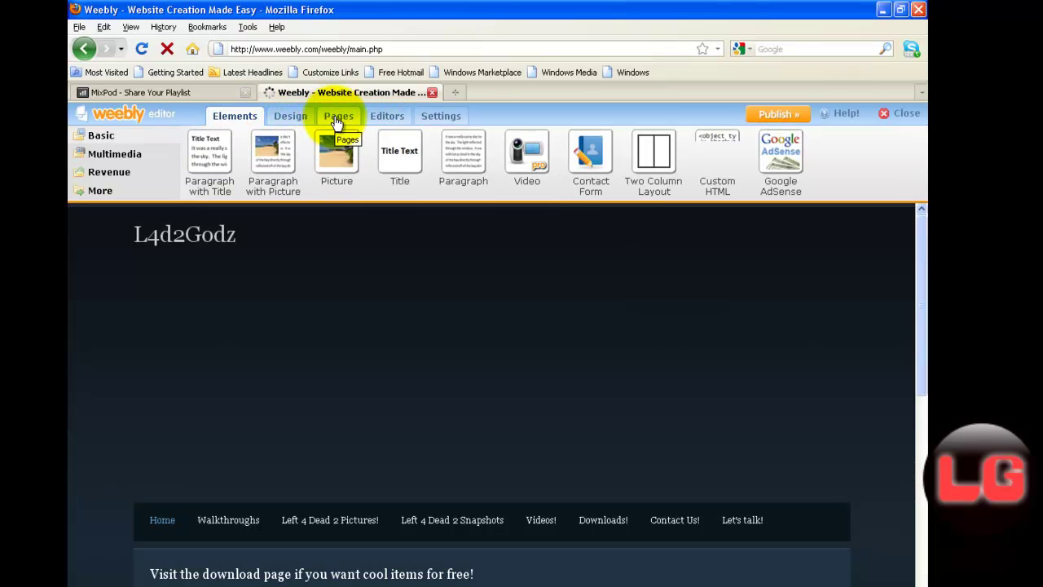
pyautogui.scroll(-1, 732, 492)
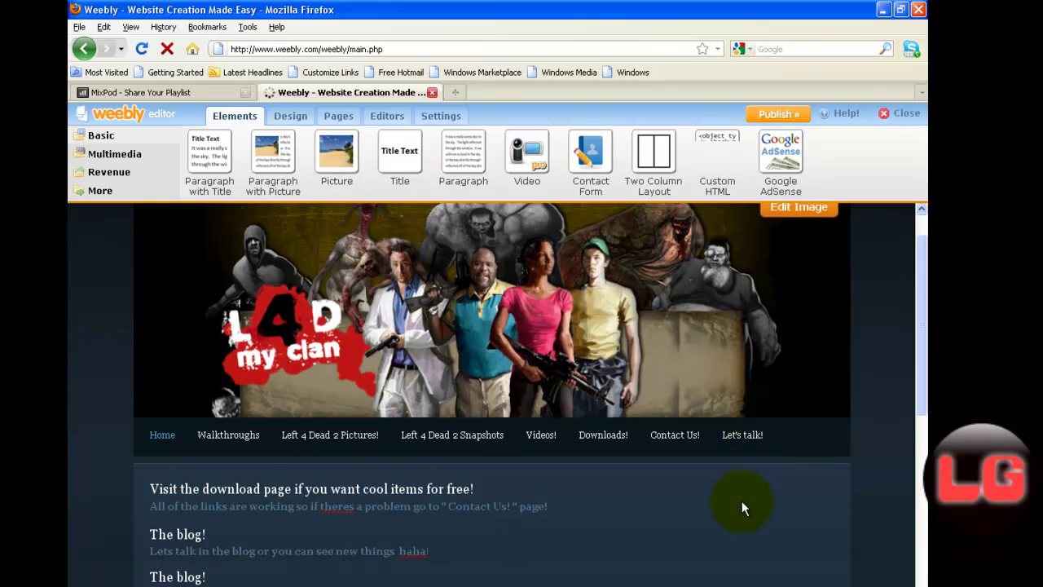
pyautogui.click(754, 440)
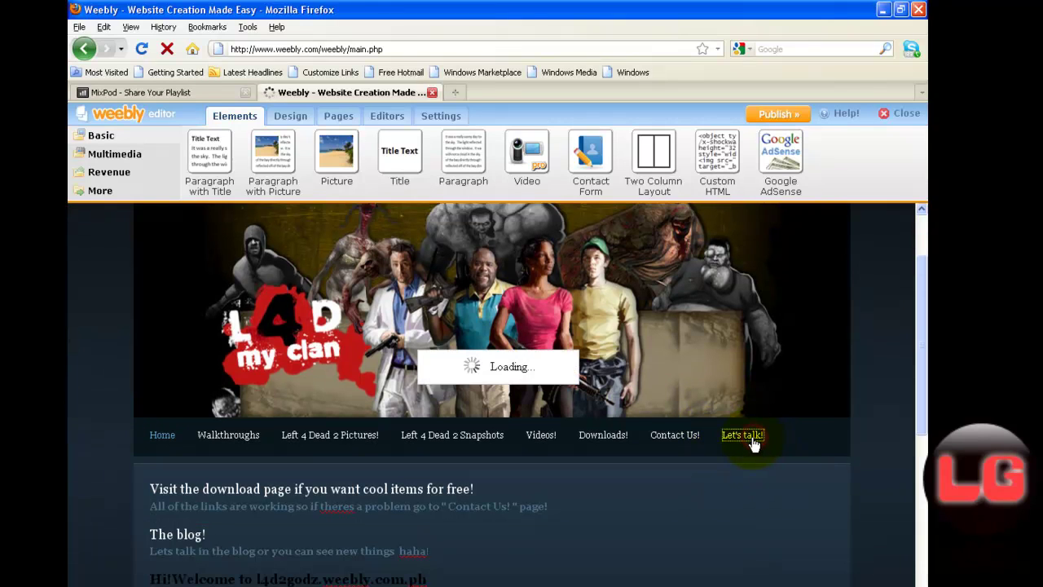
pyautogui.scroll(-2, 869, 450)
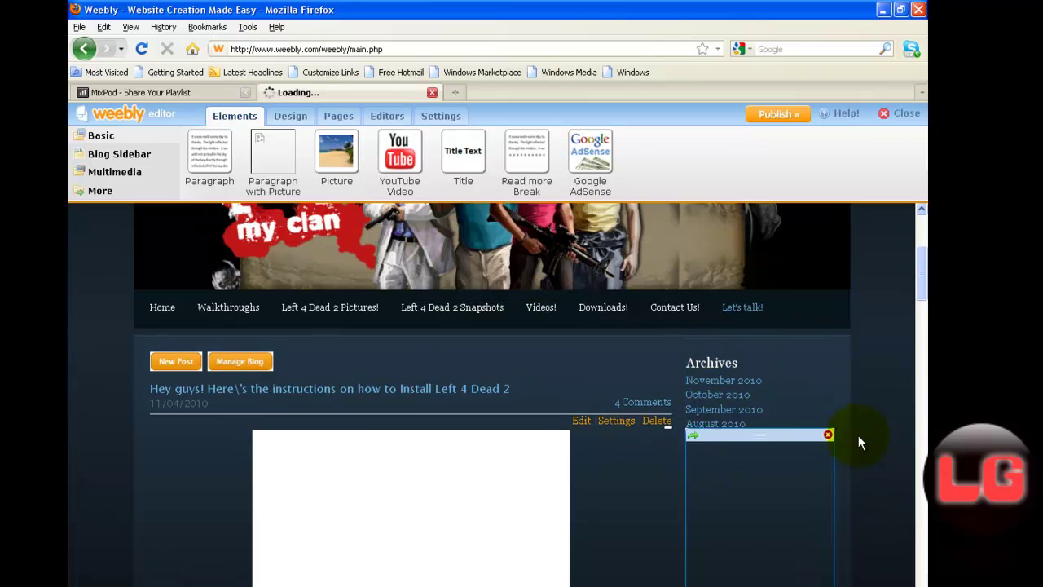
# Step: From the More elements, drop a Custom HTML element into the blog sidebar below the Visitors counter
pyautogui.click(102, 190)
pyautogui.moveTo(397, 161); pyautogui.dragTo(758, 393)
pyautogui.scroll(-5, 733, 407)
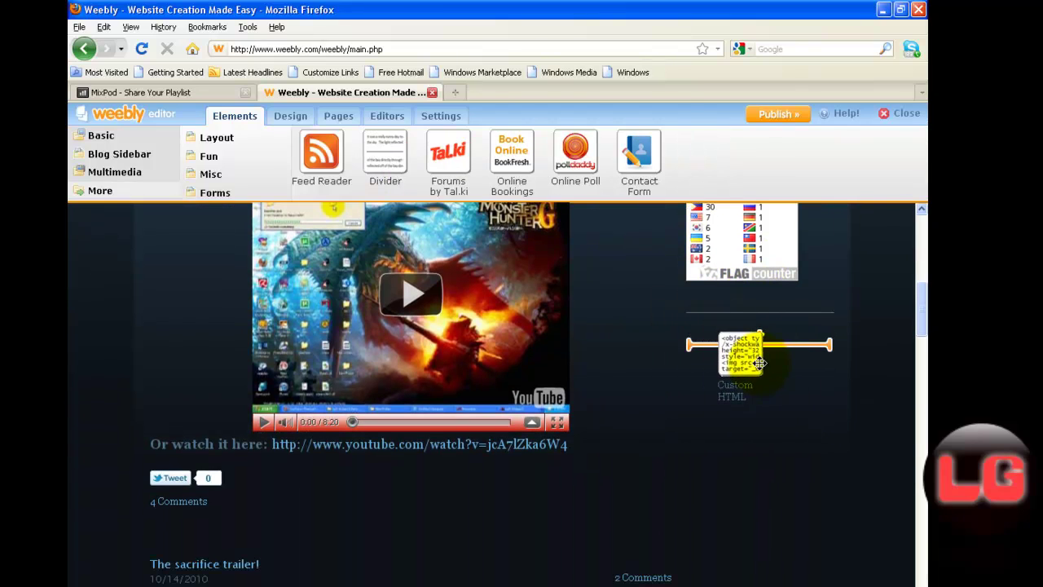